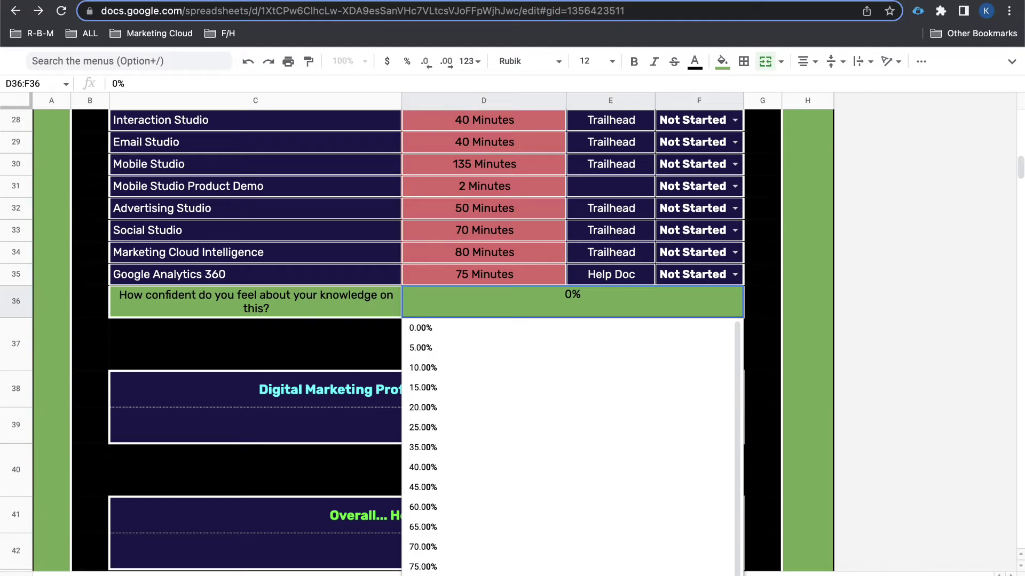
Pick 95.00% from the D36 dropdown for Marketing Cloud products confidence
click(435, 558)
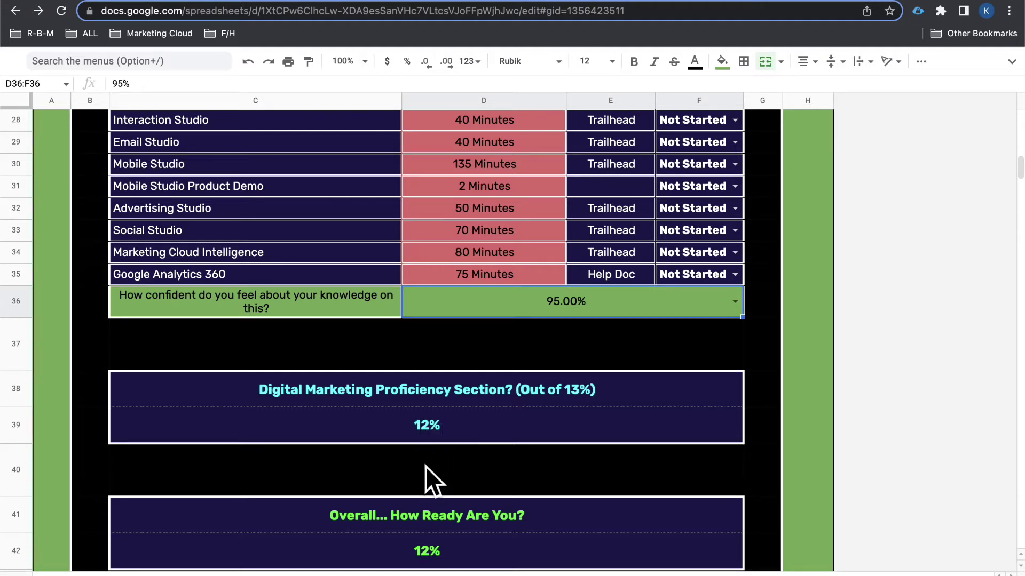
scroll(427, 467, down, 2)
scroll(501, 466, down, 5)
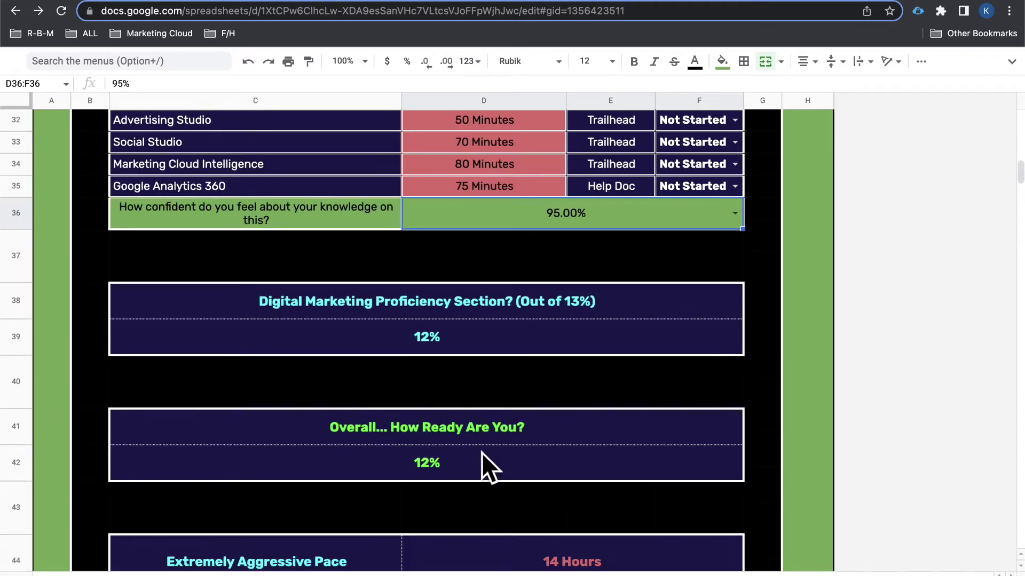
scroll(425, 359, down, 2)
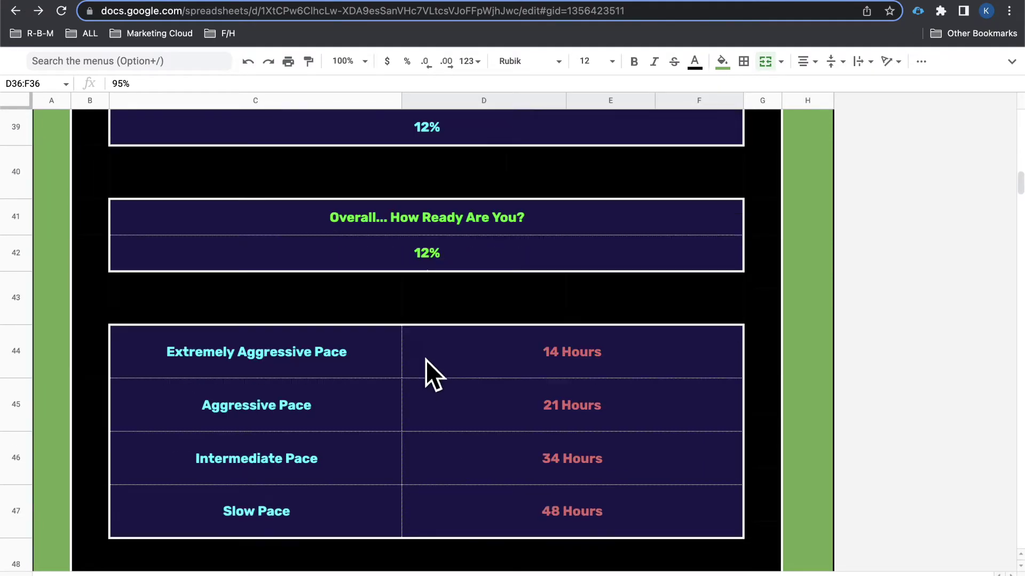
scroll(425, 360, up, 3)
scroll(426, 360, down, 4)
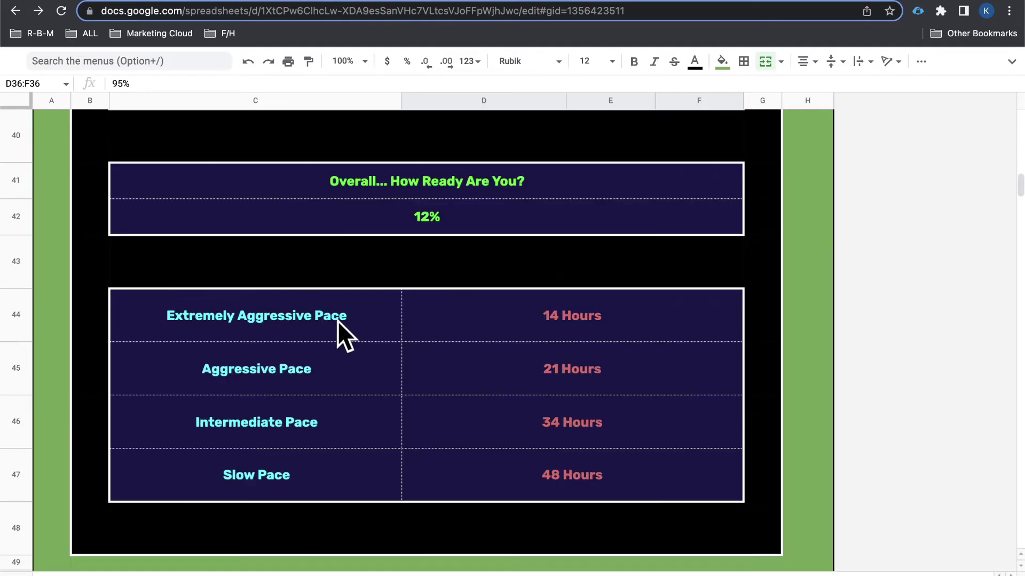
drag(338, 322, 566, 472)
scroll(555, 385, up, 20)
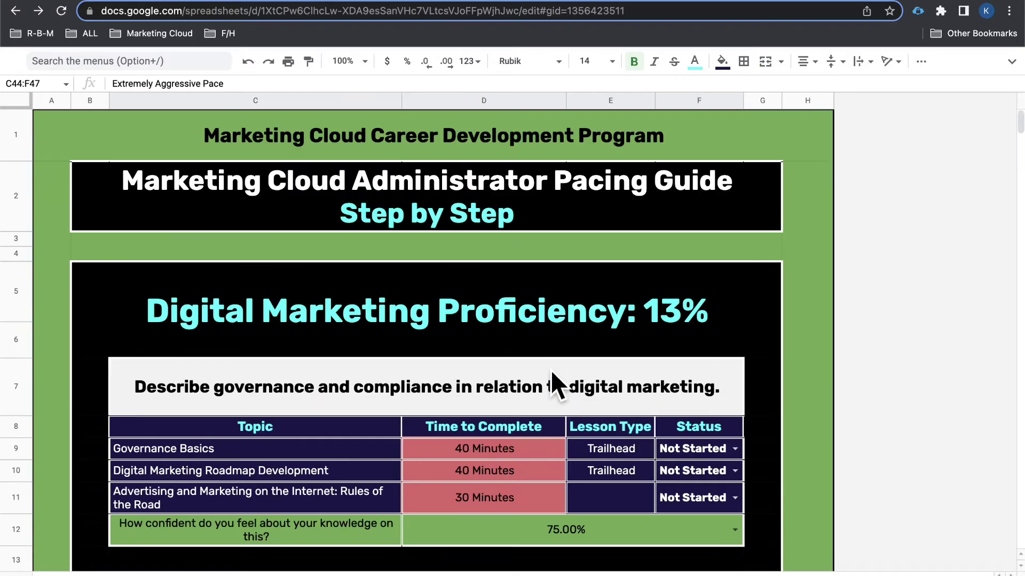
scroll(549, 373, down, 1)
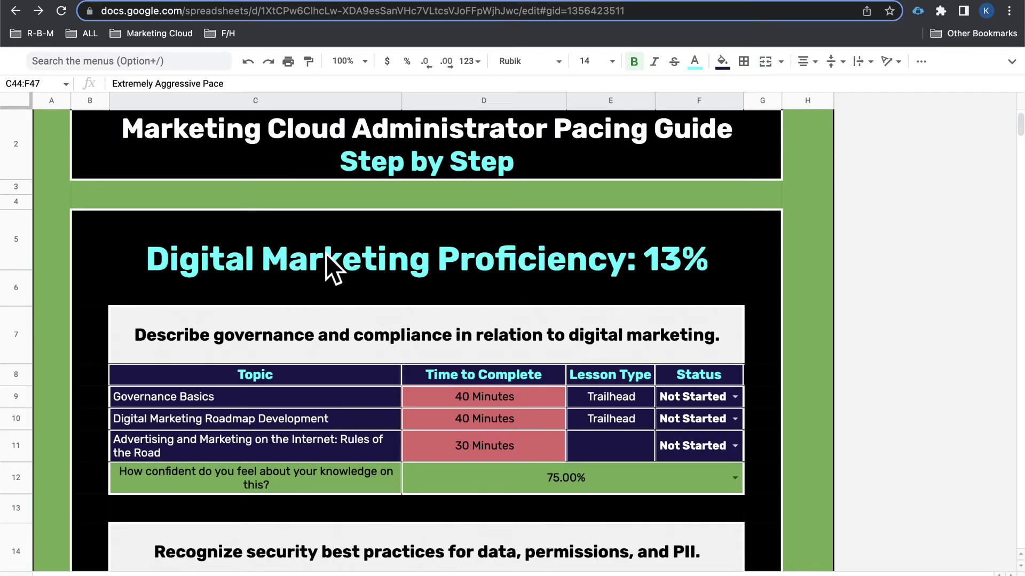
key(super+minus)
key(super+minus)
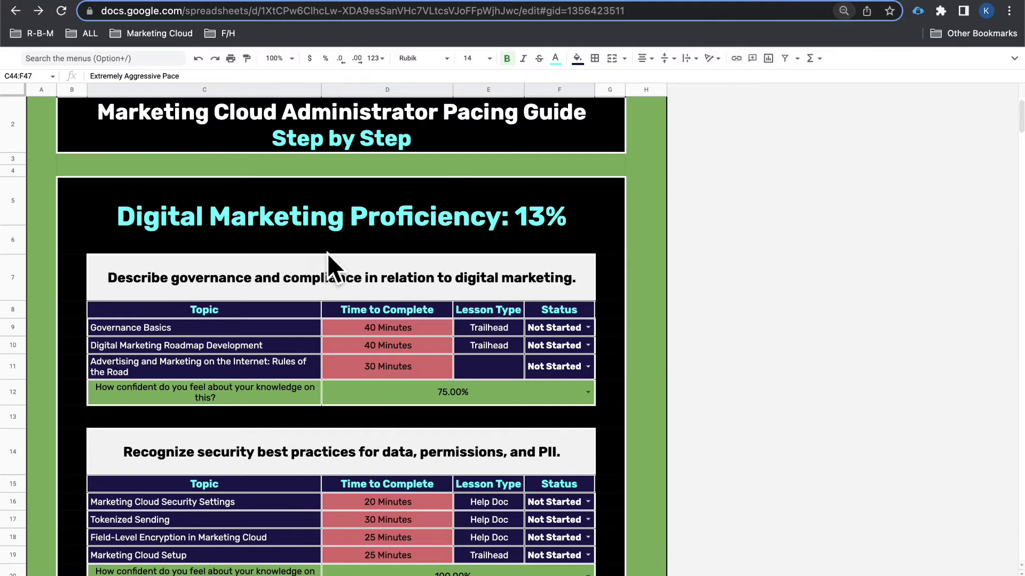
scroll(328, 253, down, 15)
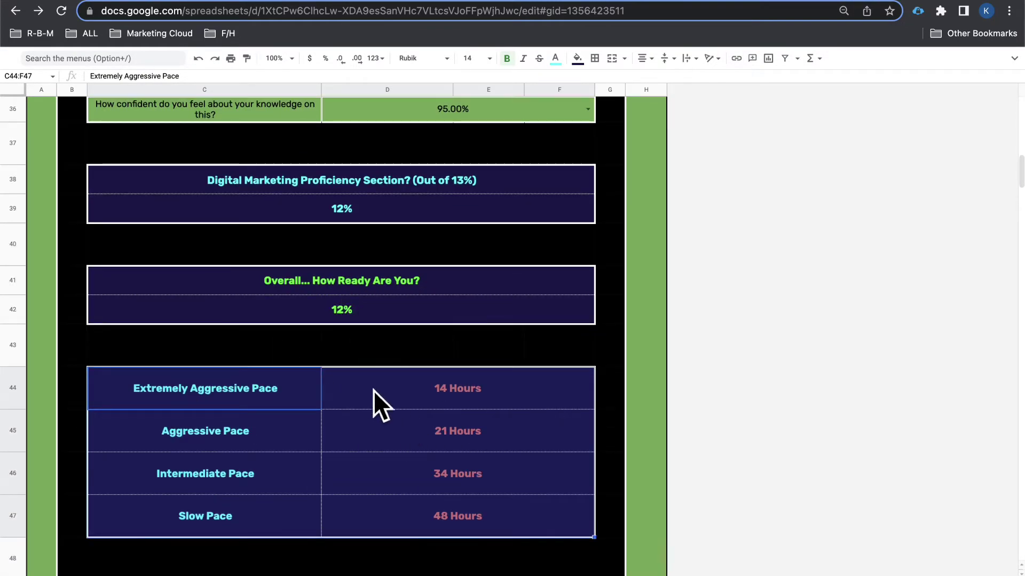
scroll(380, 393, up, 15)
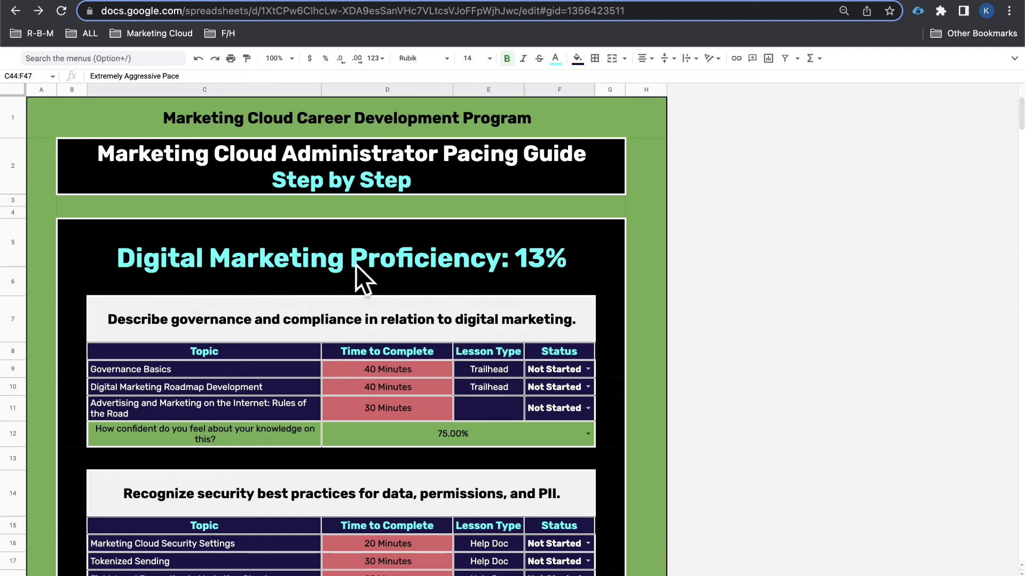
scroll(454, 263, down, 2)
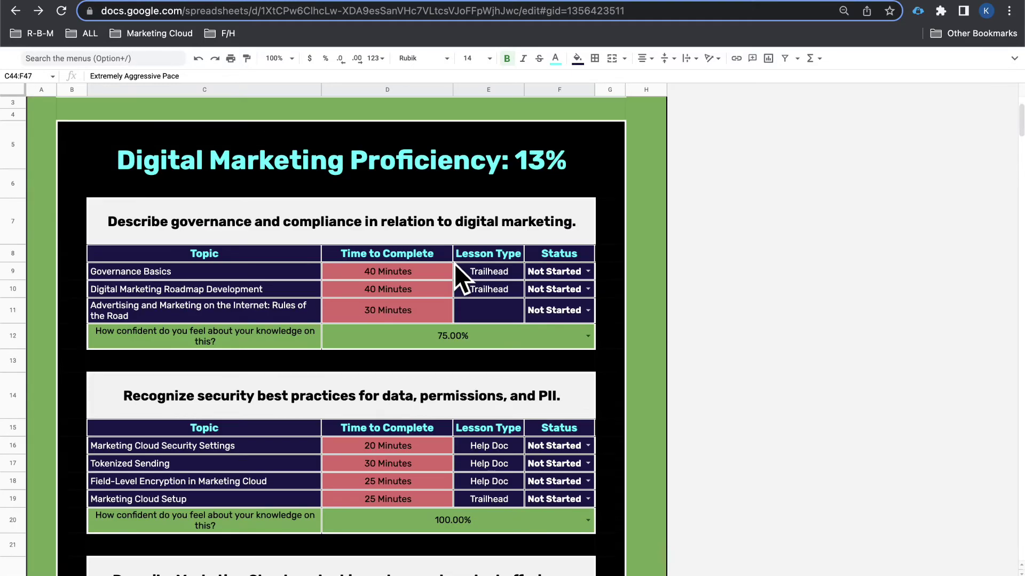
scroll(453, 263, down, 15)
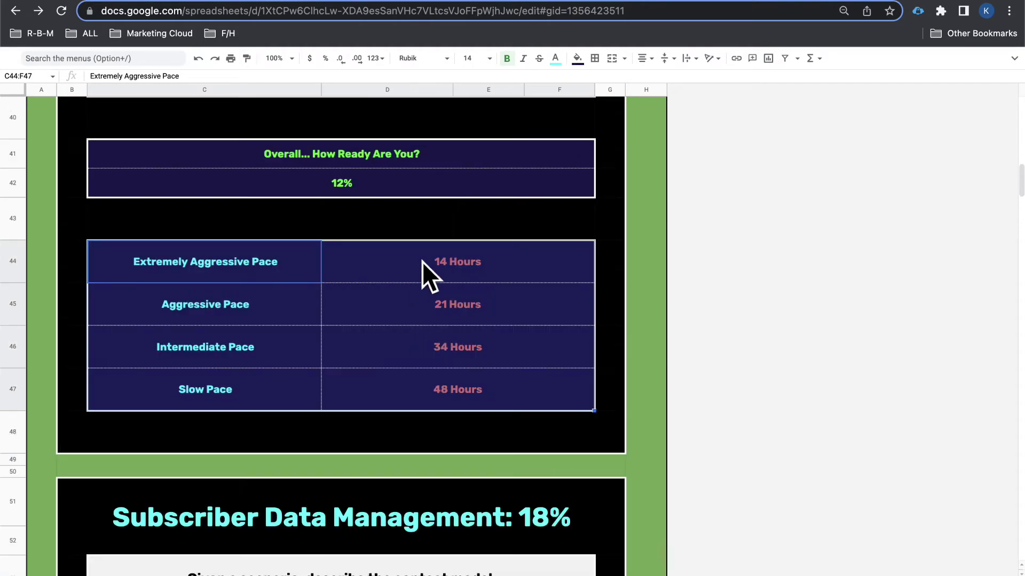
click(432, 261)
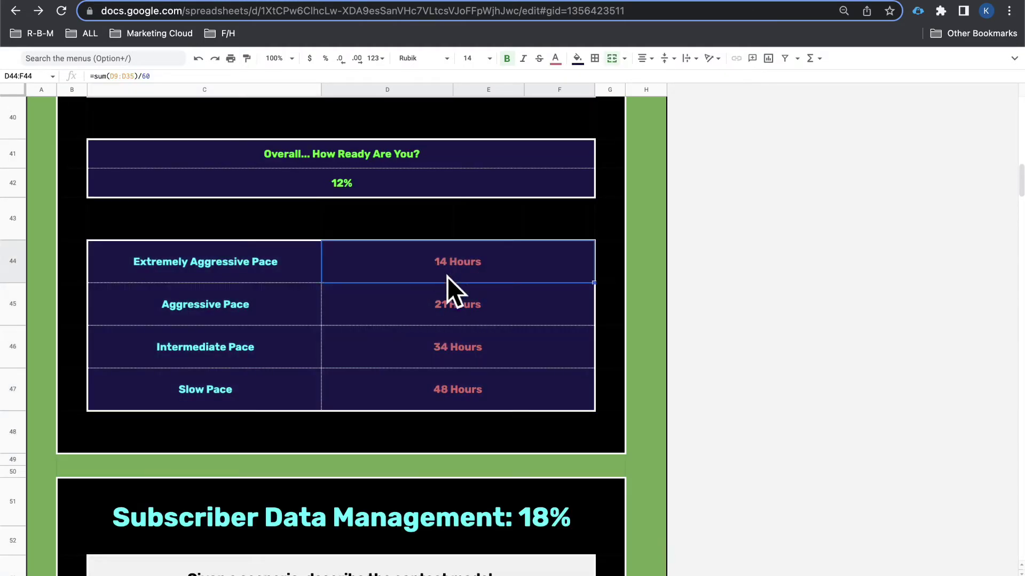
scroll(481, 306, up, 10)
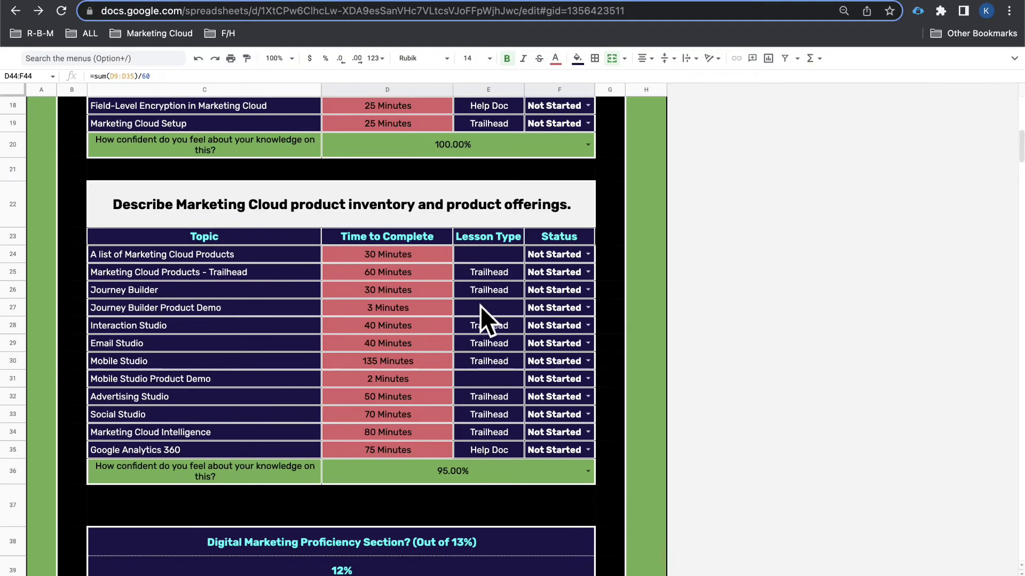
scroll(387, 246, up, 5)
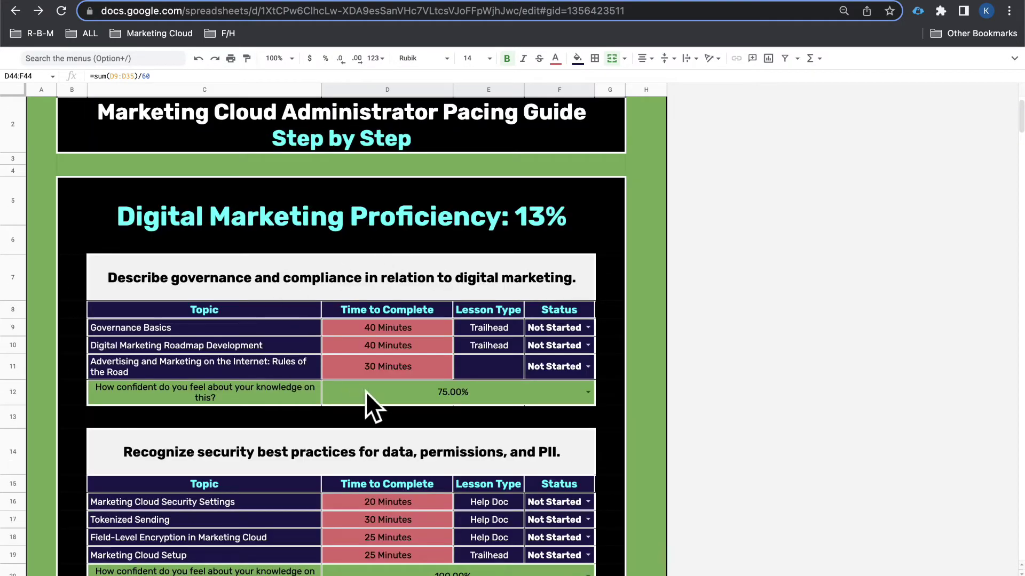
scroll(384, 400, down, 10)
scroll(312, 347, down, 7)
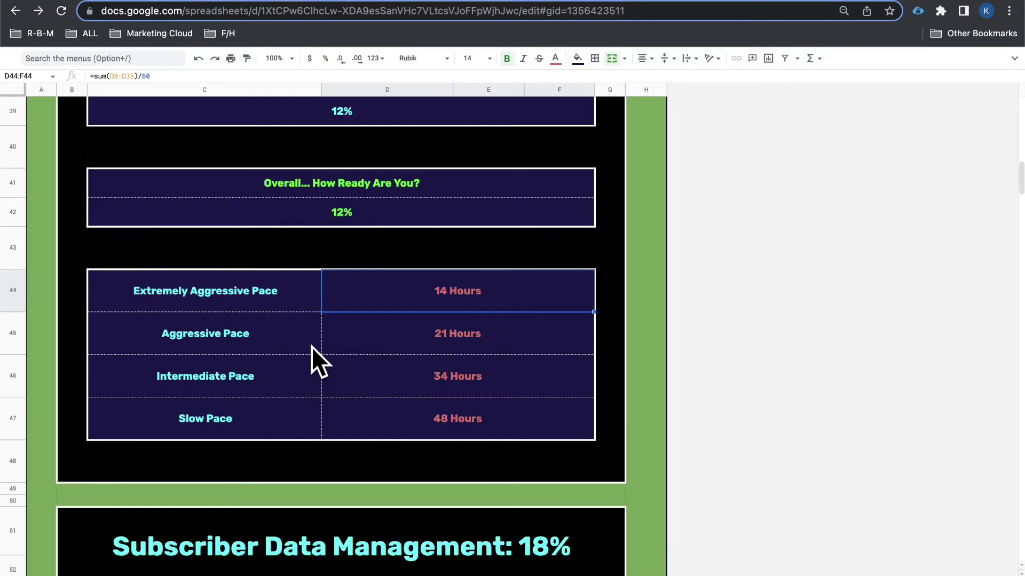
click(267, 339)
click(455, 343)
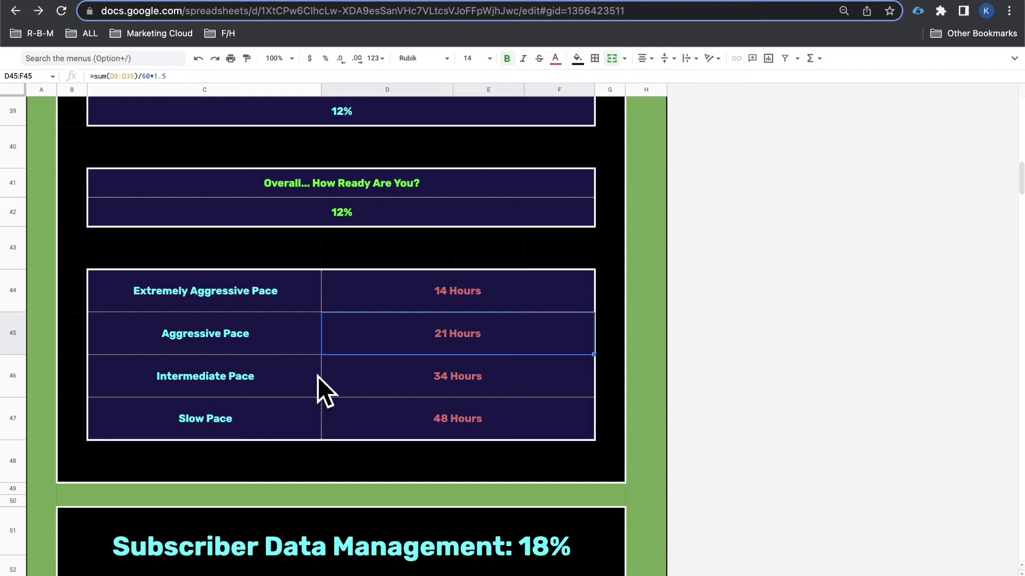
click(441, 380)
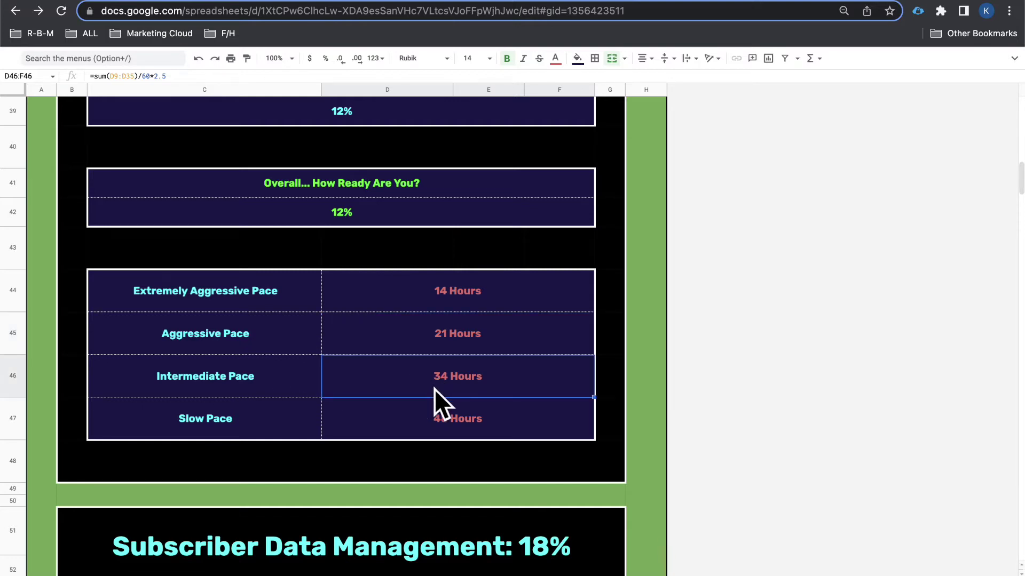
click(244, 429)
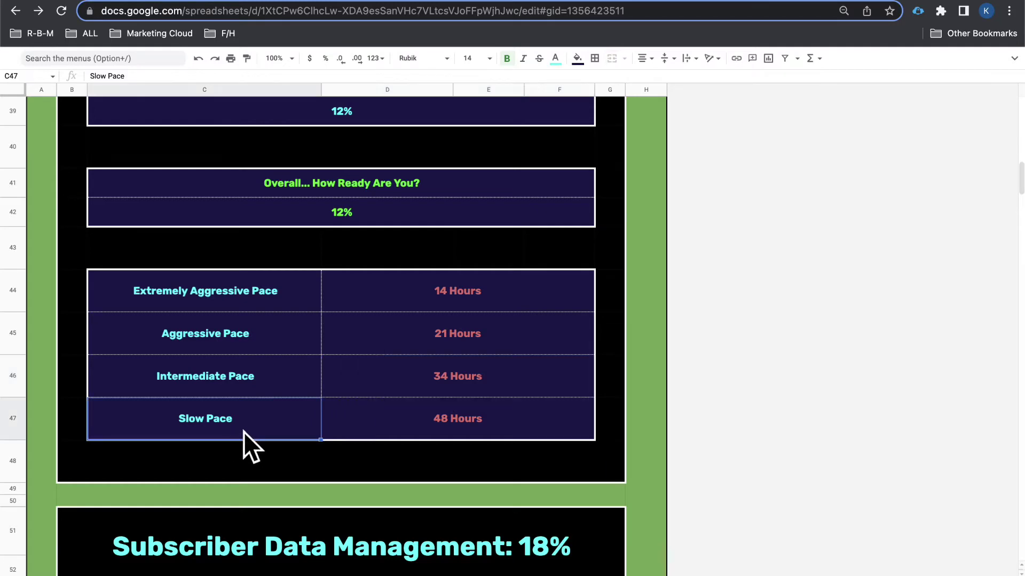
click(425, 430)
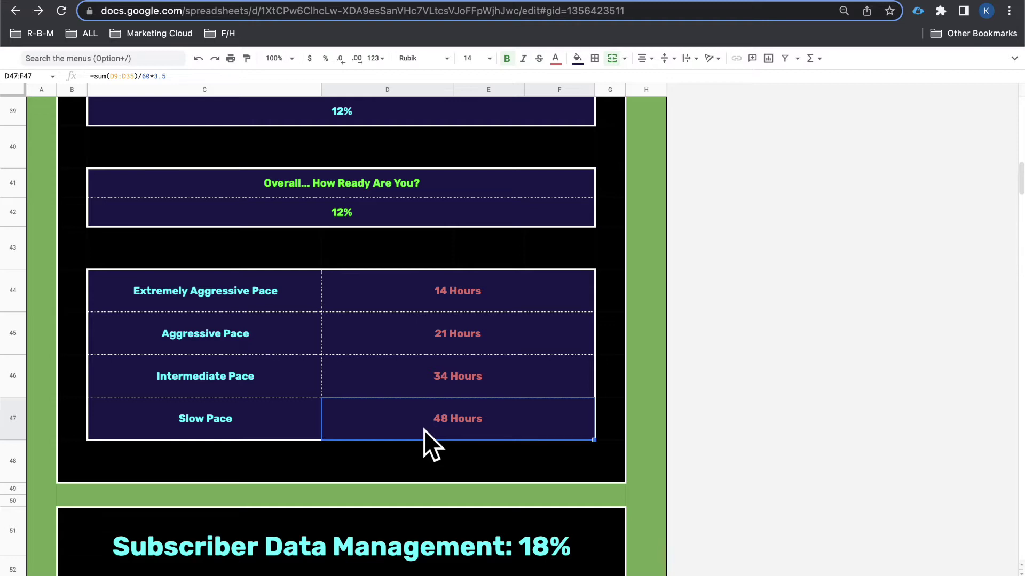
scroll(440, 338, up, 15)
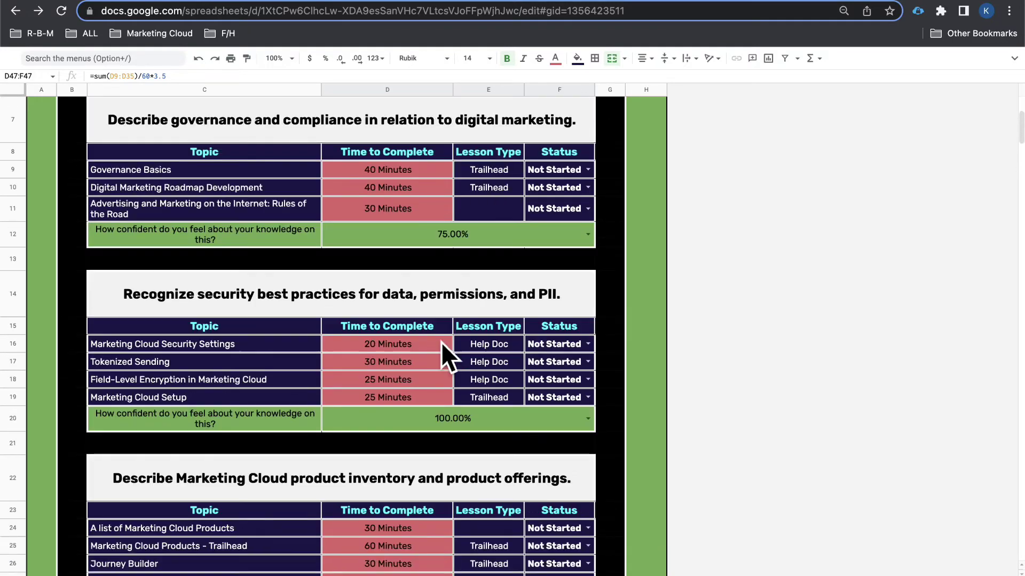
scroll(386, 204, down, 15)
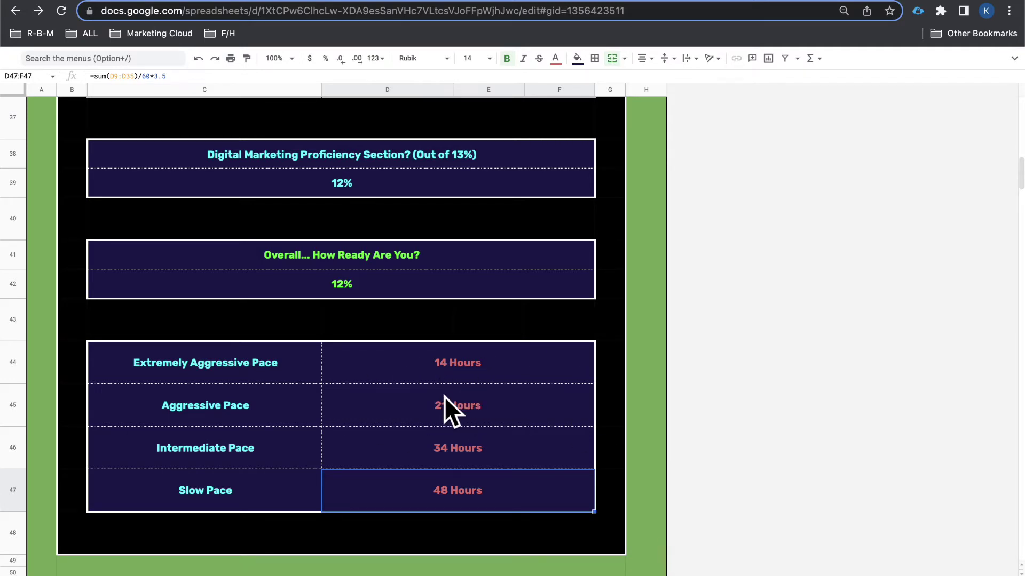
scroll(447, 378, up, 20)
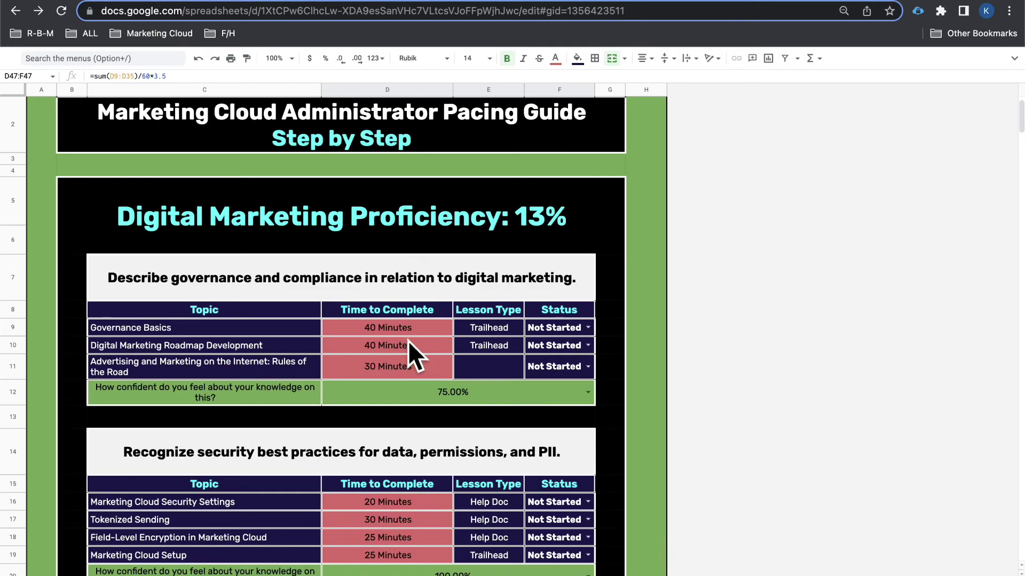
scroll(408, 341, down, 20)
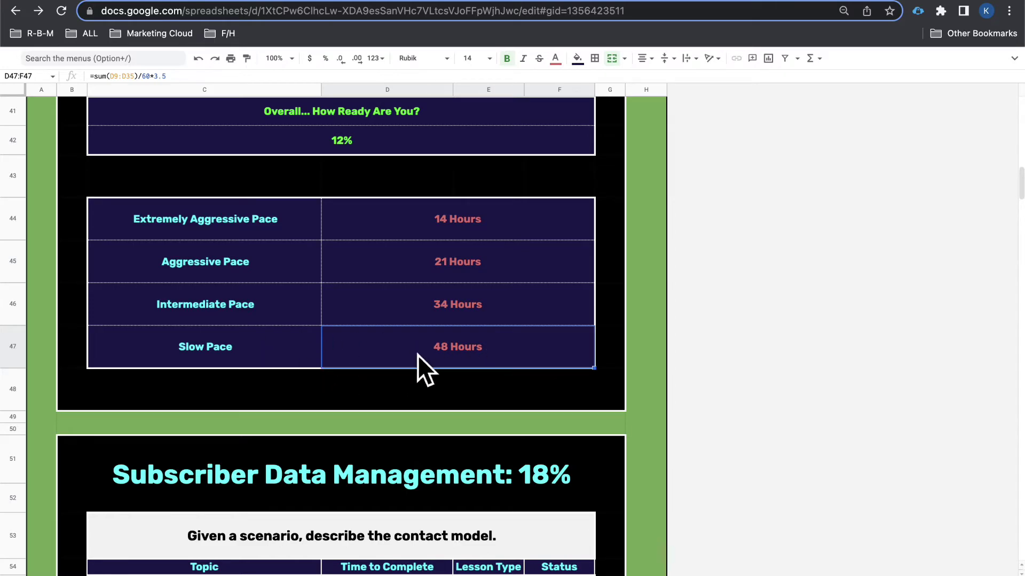
scroll(354, 319, up, 10)
scroll(360, 321, down, 15)
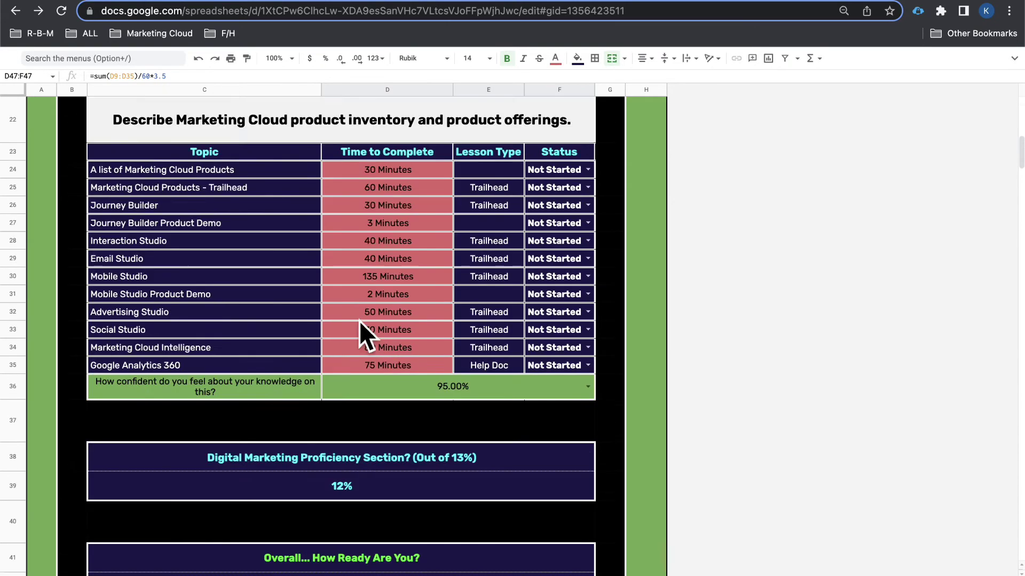
scroll(360, 321, down, 3)
scroll(364, 313, up, 4)
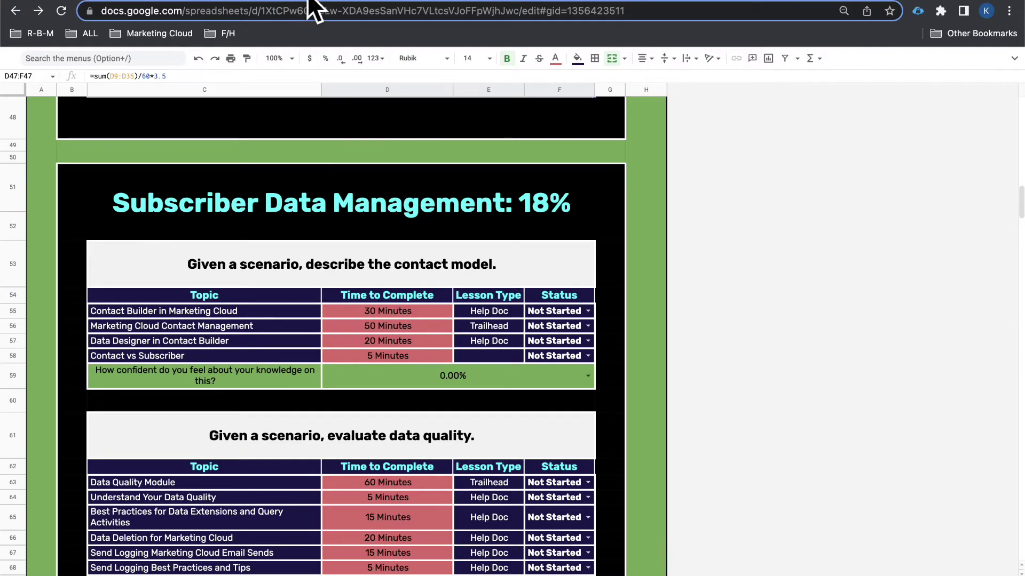
key(ctrl+Tab)
click(118, 185)
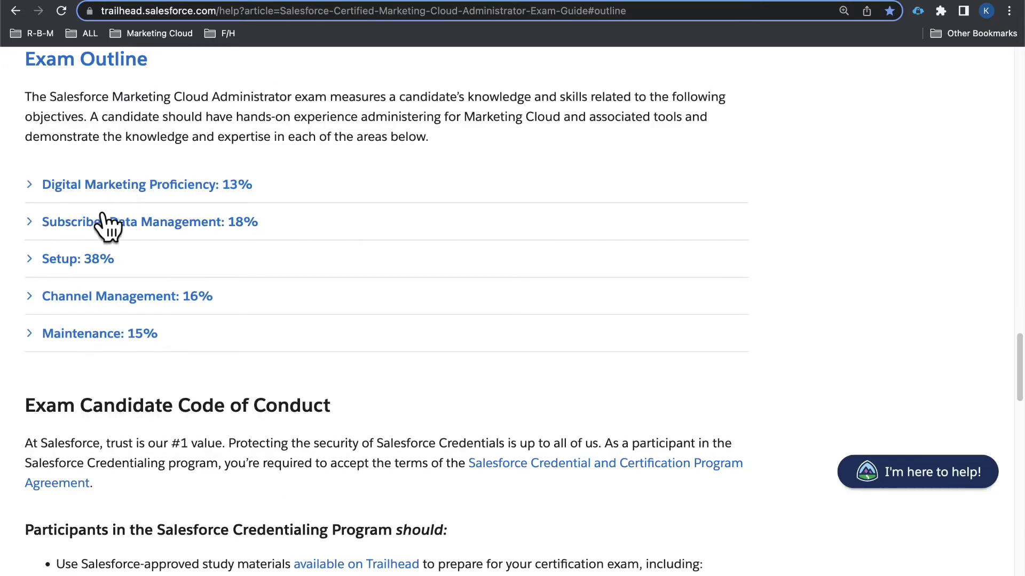
click(163, 223)
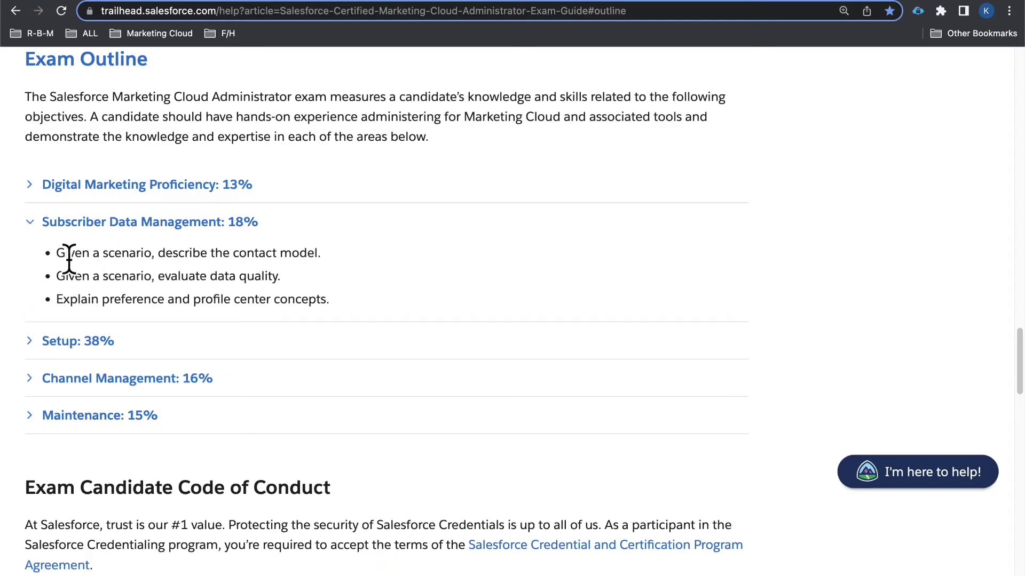
drag(60, 260, 348, 311)
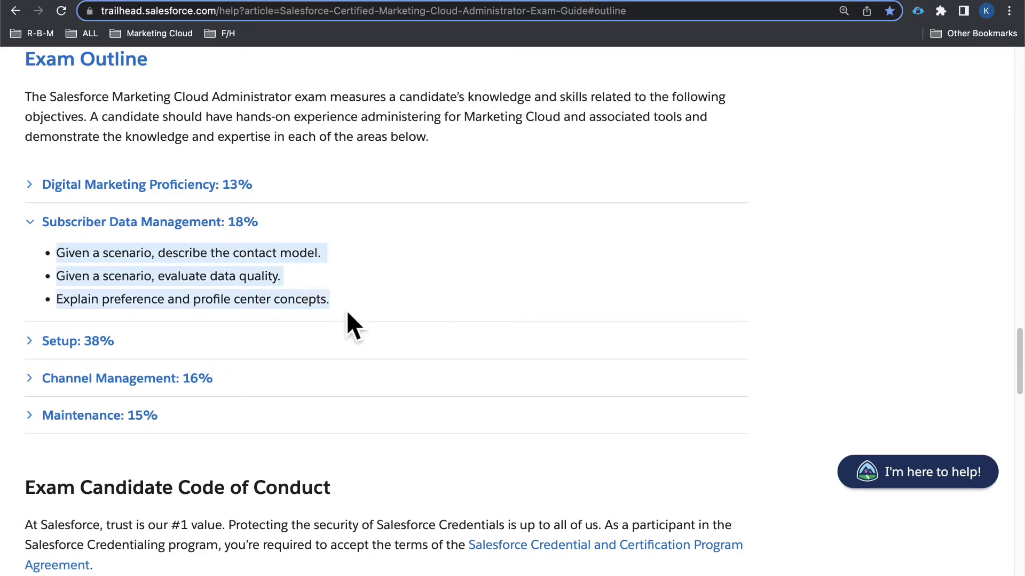
key(ctrl+Tab)
scroll(299, 218, down, 1)
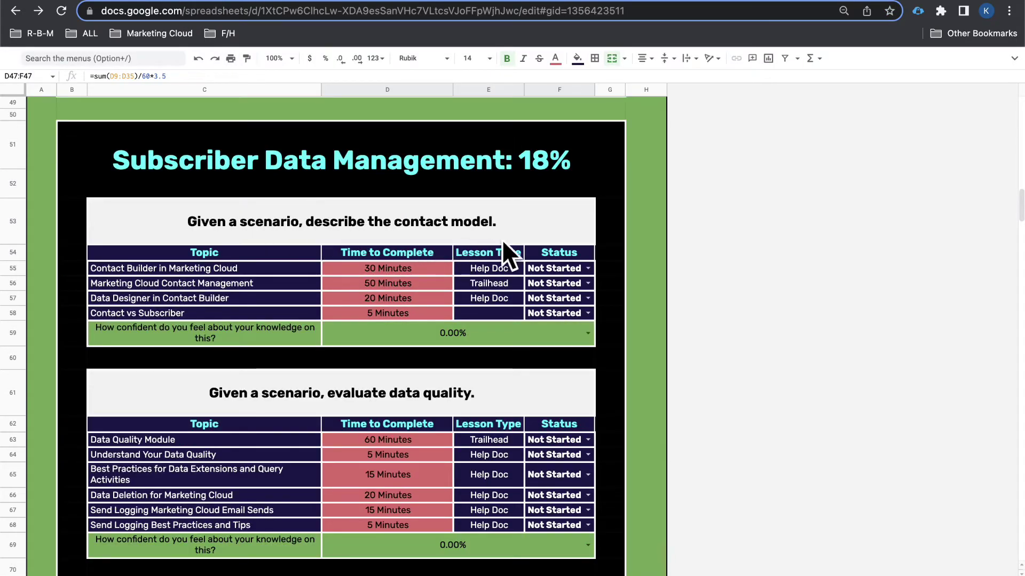
key(ctrl+shift+Tab)
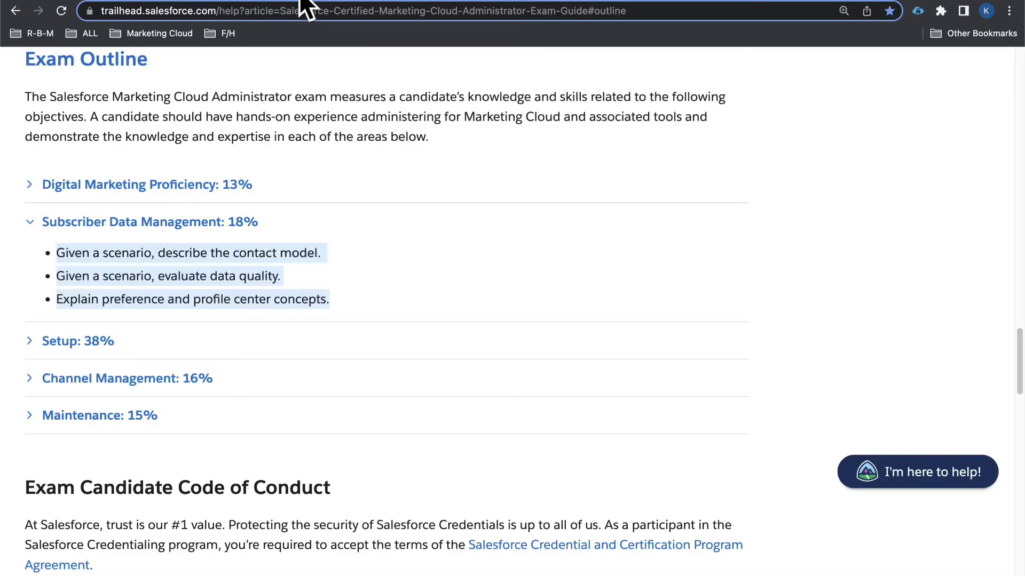
click(167, 256)
drag(229, 270, 354, 266)
drag(166, 277, 295, 287)
key(ctrl+Tab)
scroll(321, 366, down, 2)
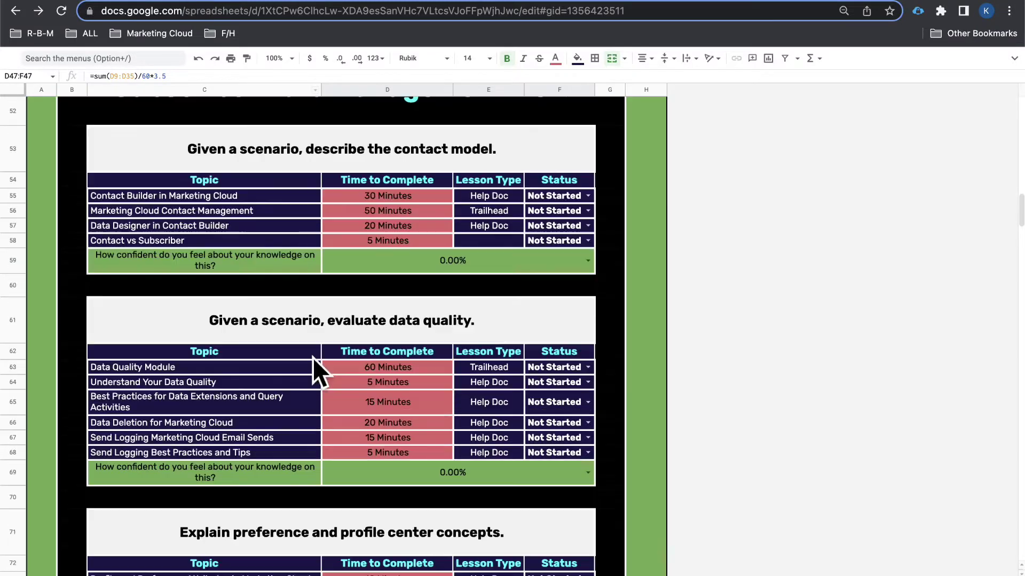
scroll(450, 338, down, 5)
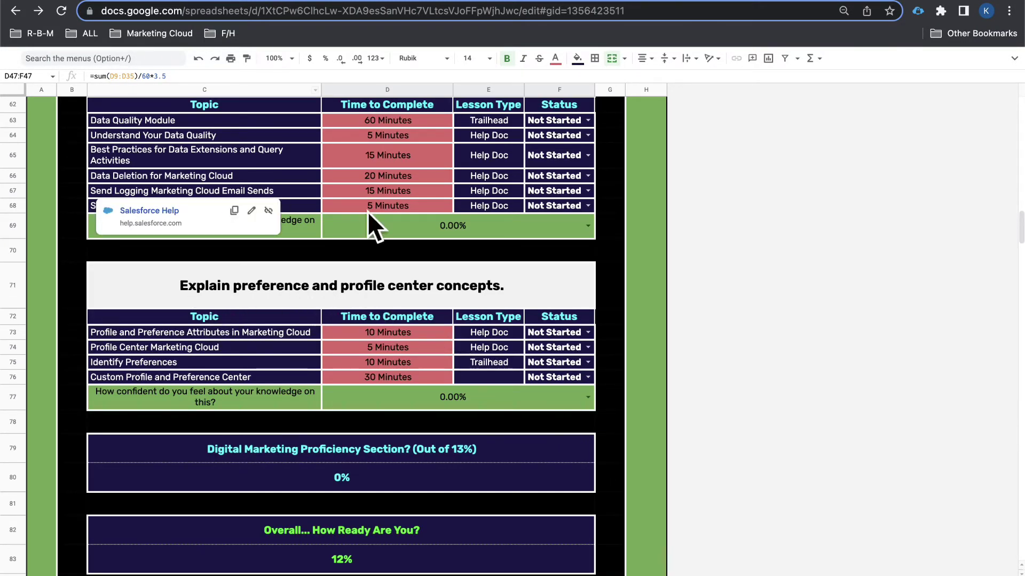
key(ctrl+Tab)
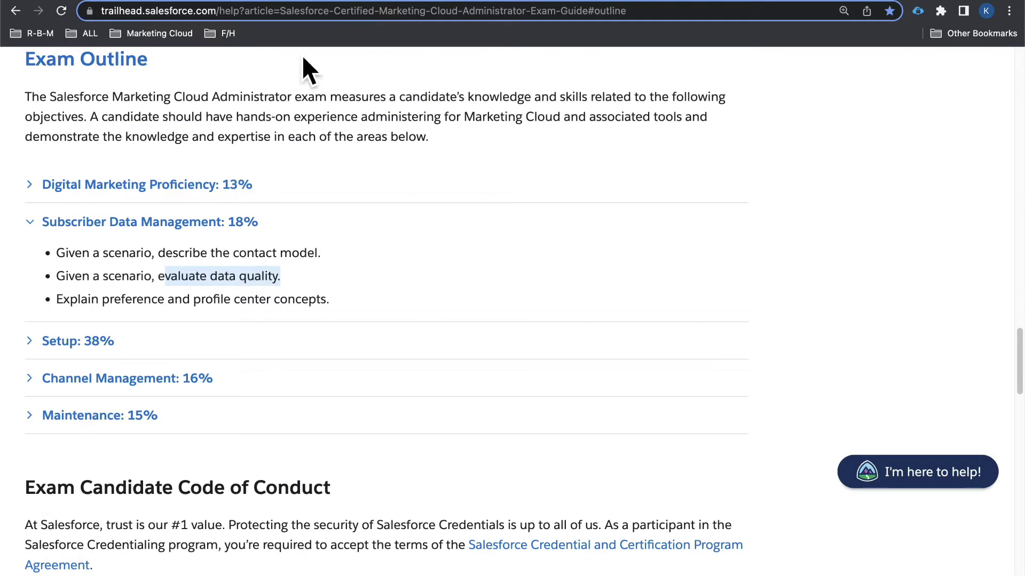
triple_click(63, 313)
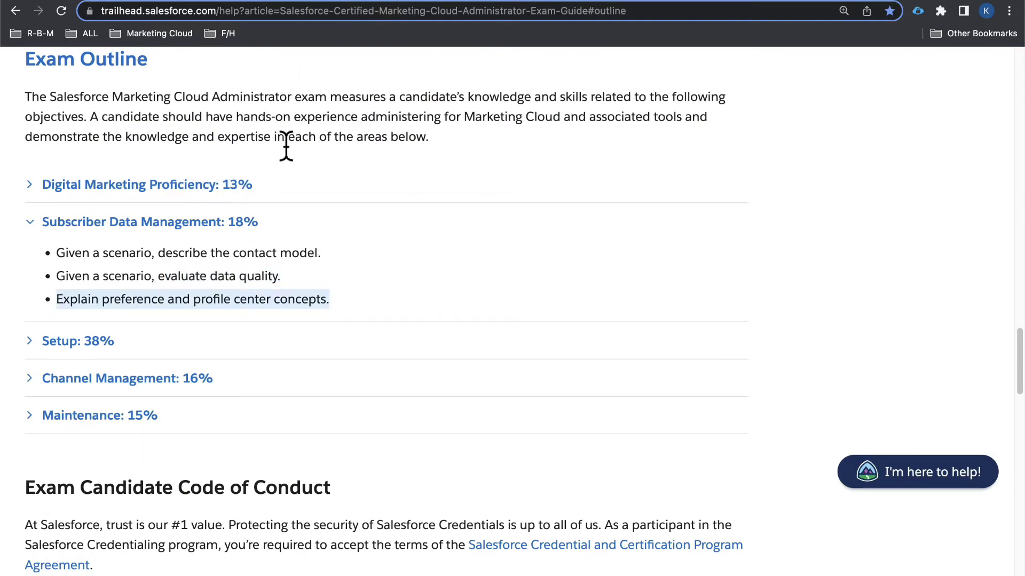
key(ctrl+shift+Tab)
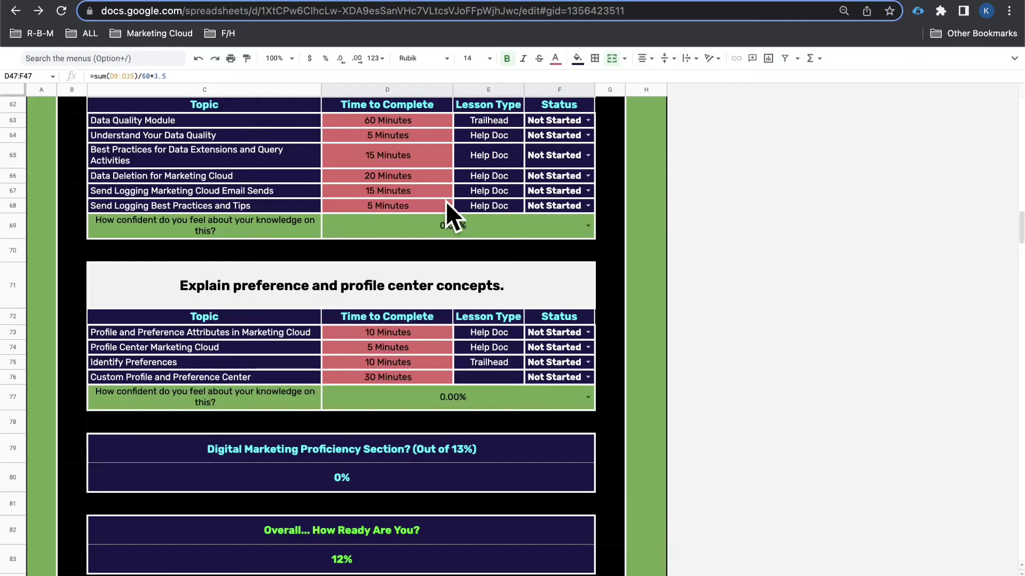
Rate contact model confidence at 70% and data quality and preference center confidence at 75%
scroll(446, 202, up, 6)
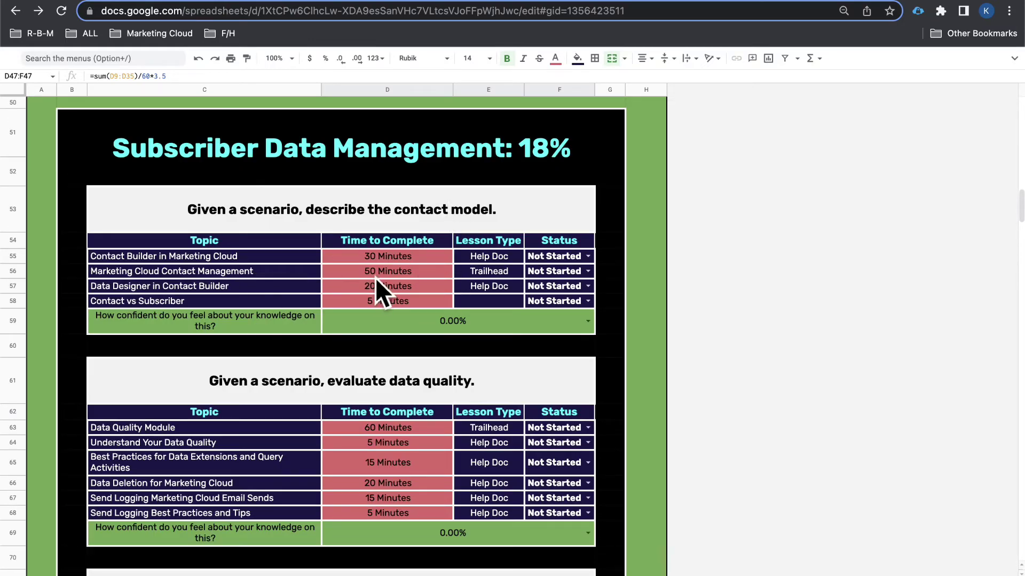
double_click(467, 328)
click(392, 516)
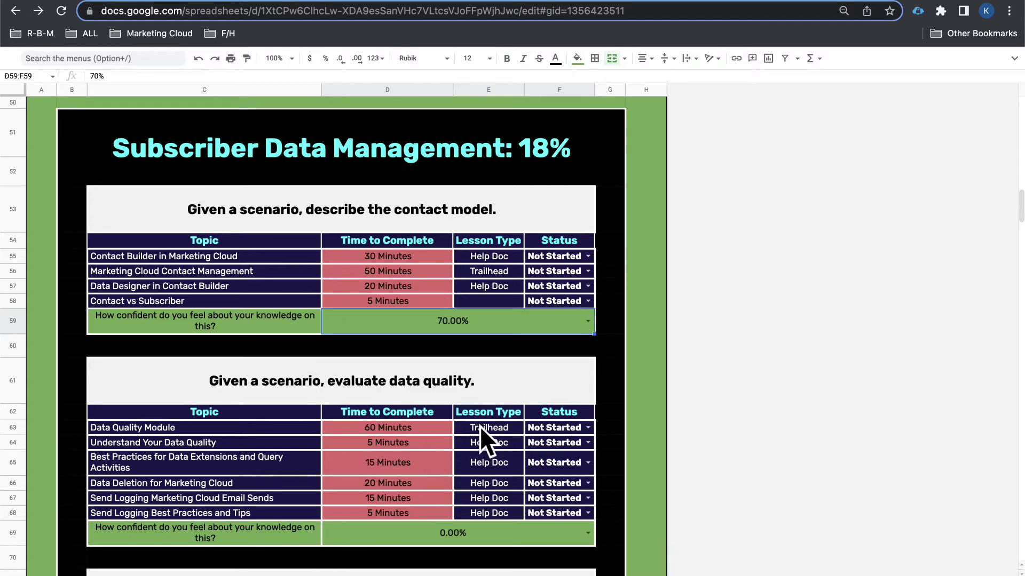
scroll(479, 427, down, 4)
click(459, 369)
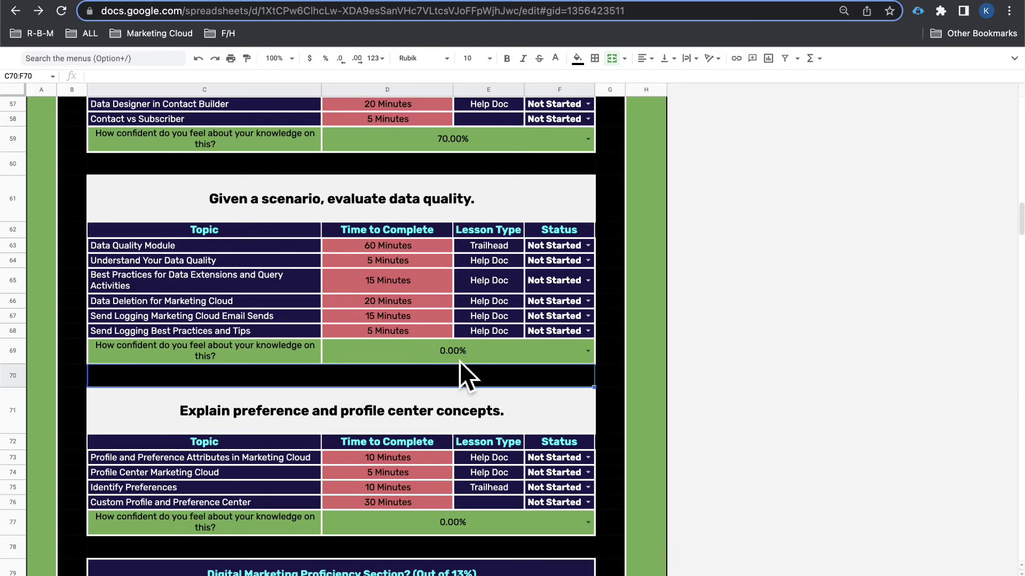
double_click(459, 361)
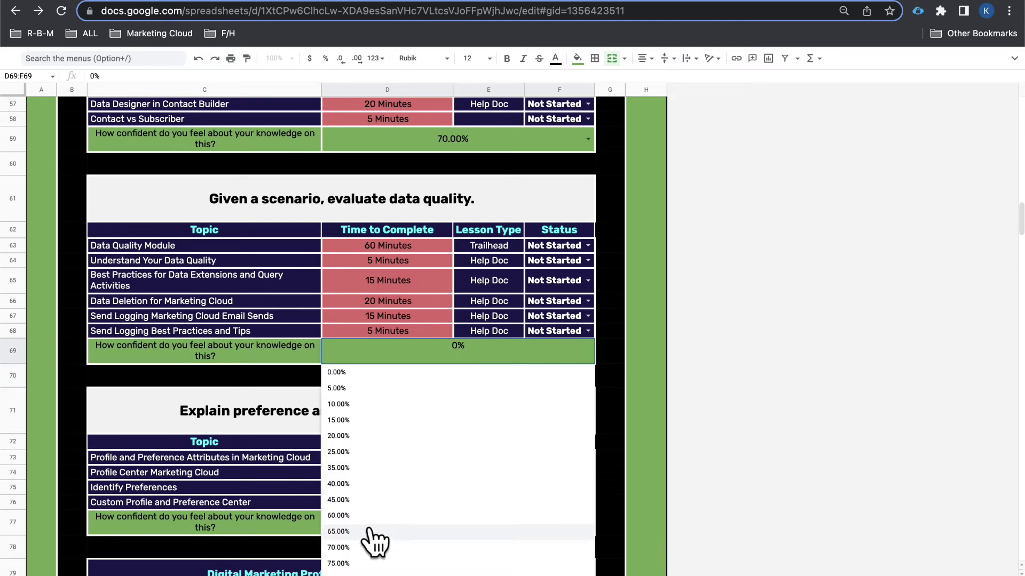
click(358, 564)
scroll(489, 369, down, 3)
double_click(457, 367)
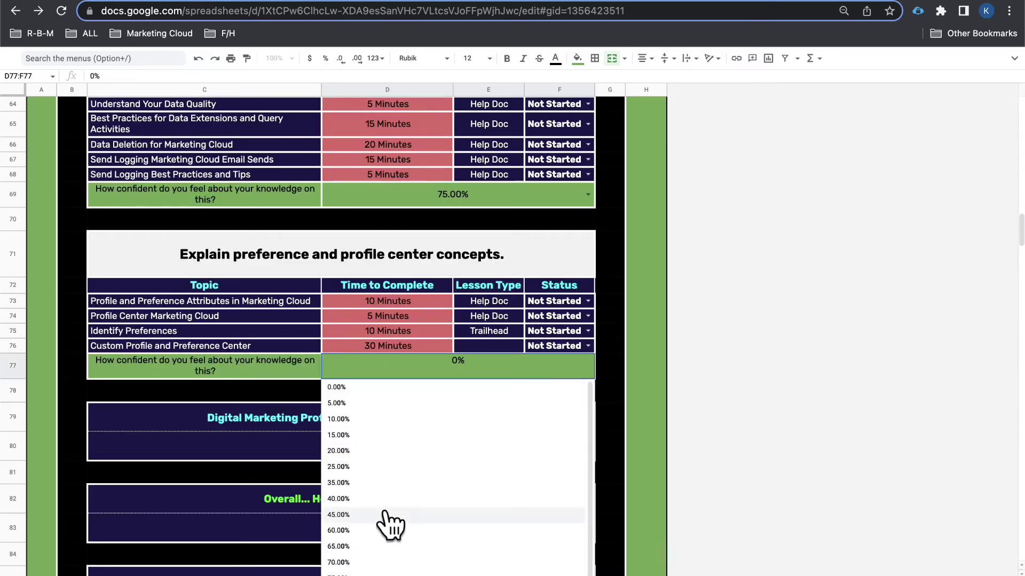
click(378, 571)
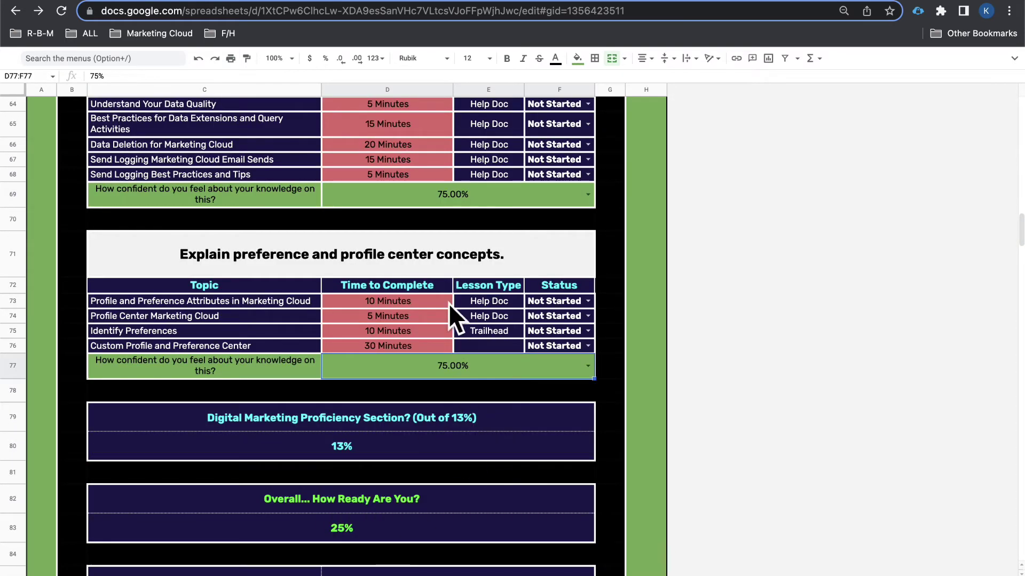
Raise preference center and data quality confidence ratings to 100%
scroll(456, 294, up, 7)
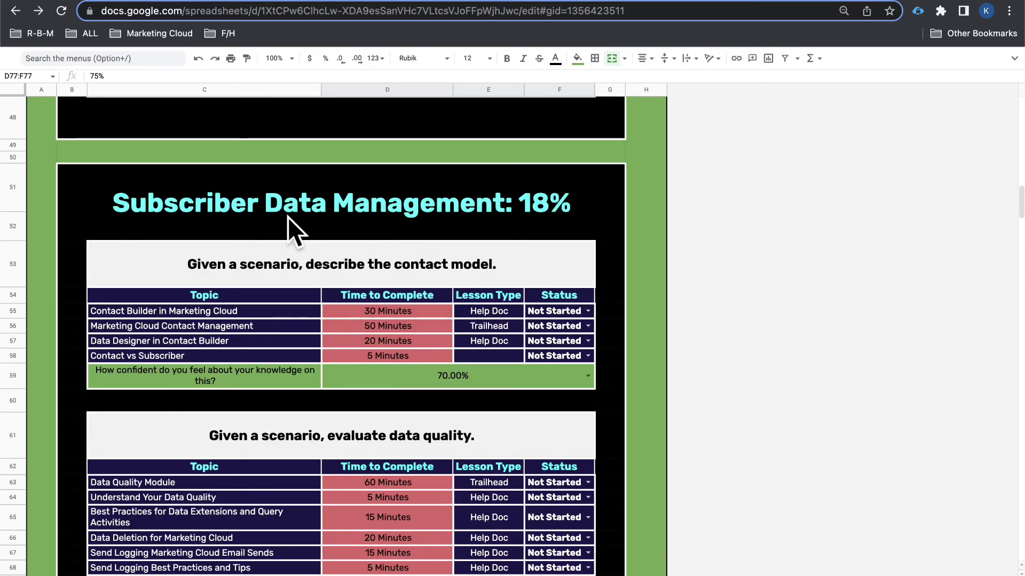
scroll(401, 240, down, 10)
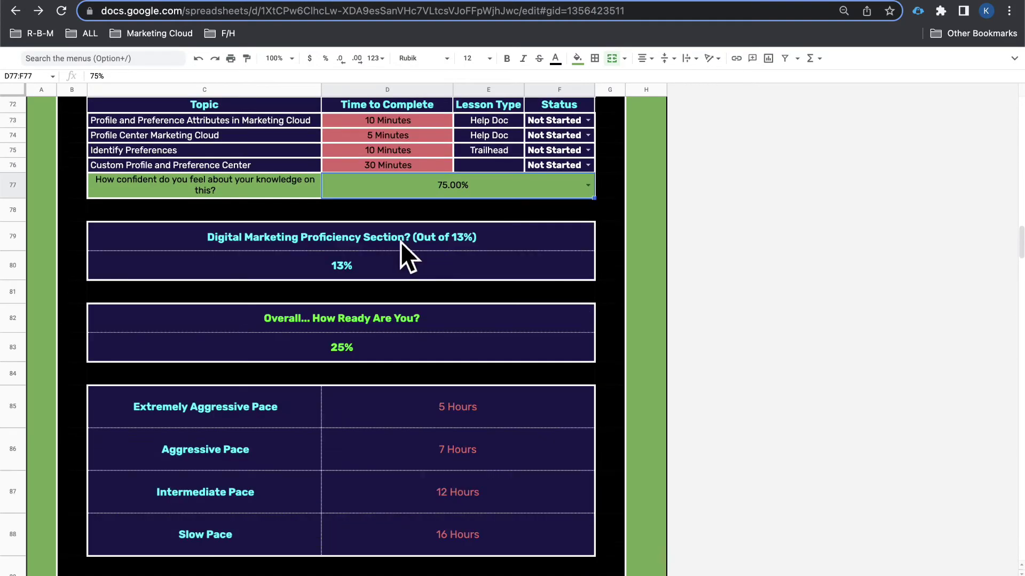
scroll(395, 254, up, 4)
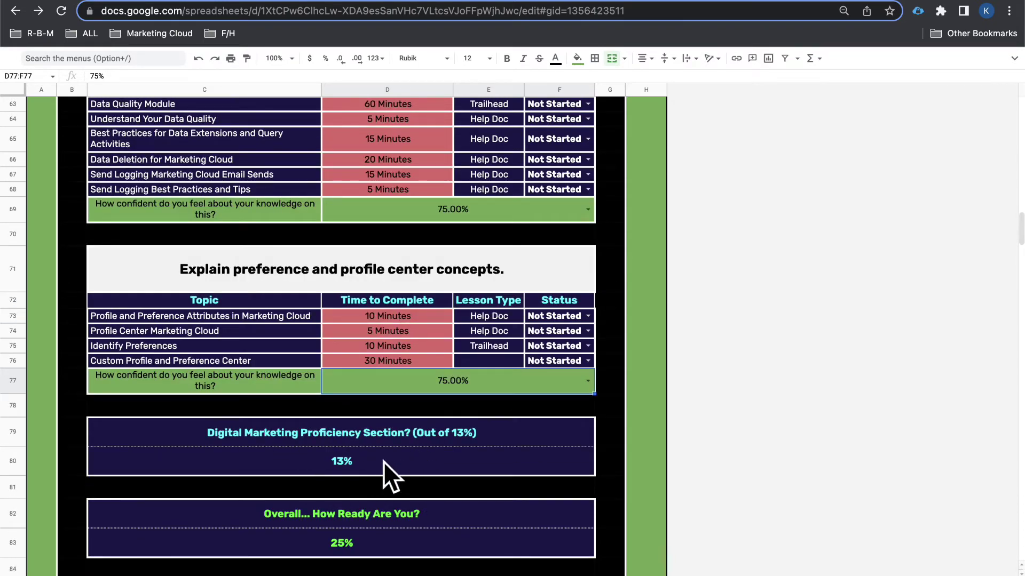
scroll(383, 462, up, 7)
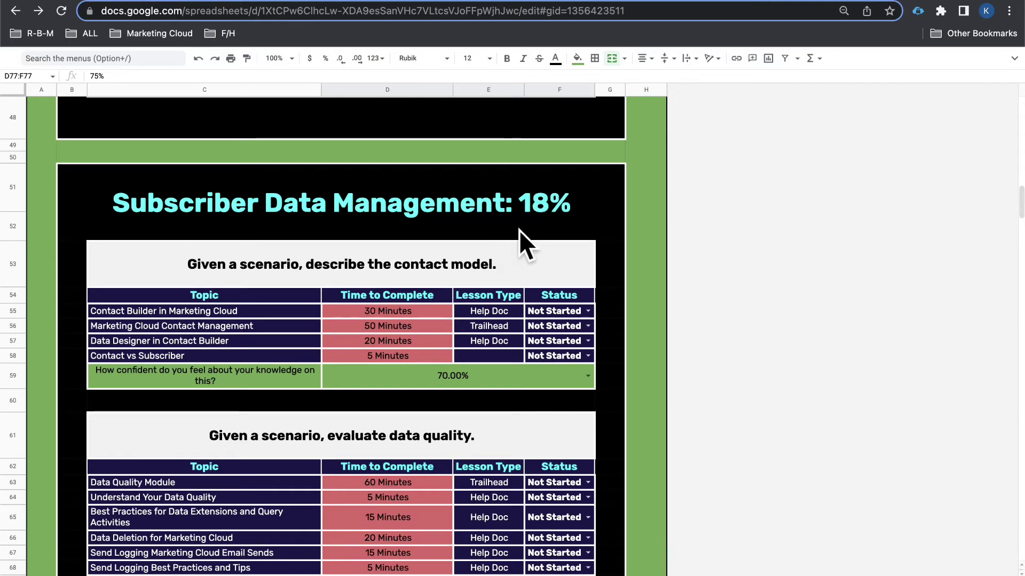
scroll(492, 229, down, 11)
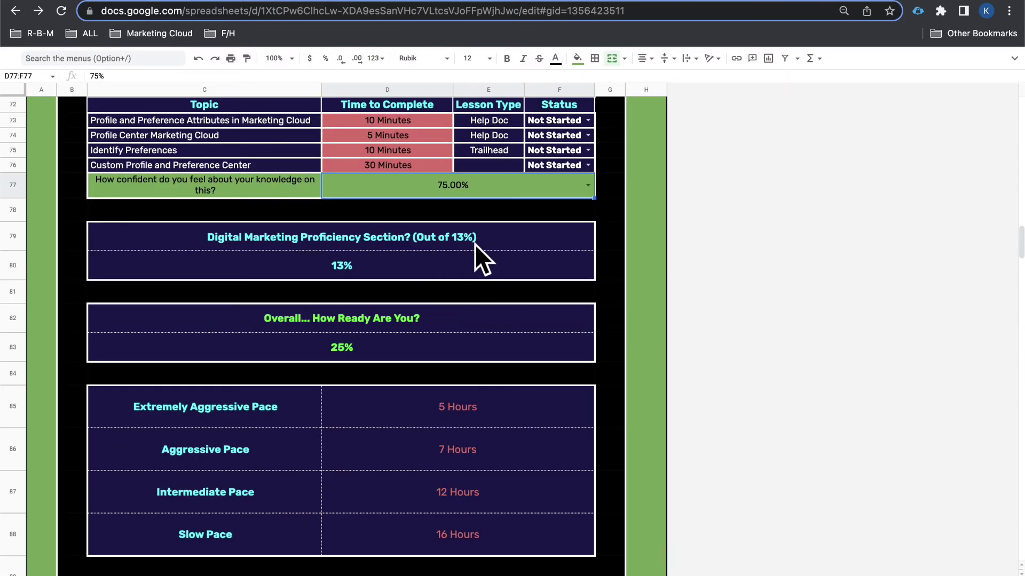
click(486, 193)
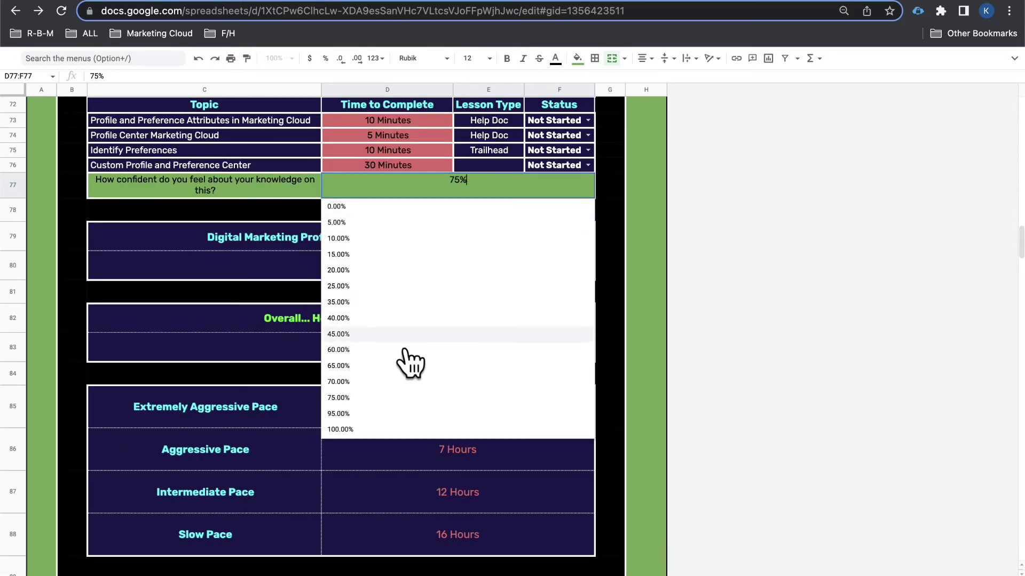
click(368, 428)
scroll(497, 187, up, 3)
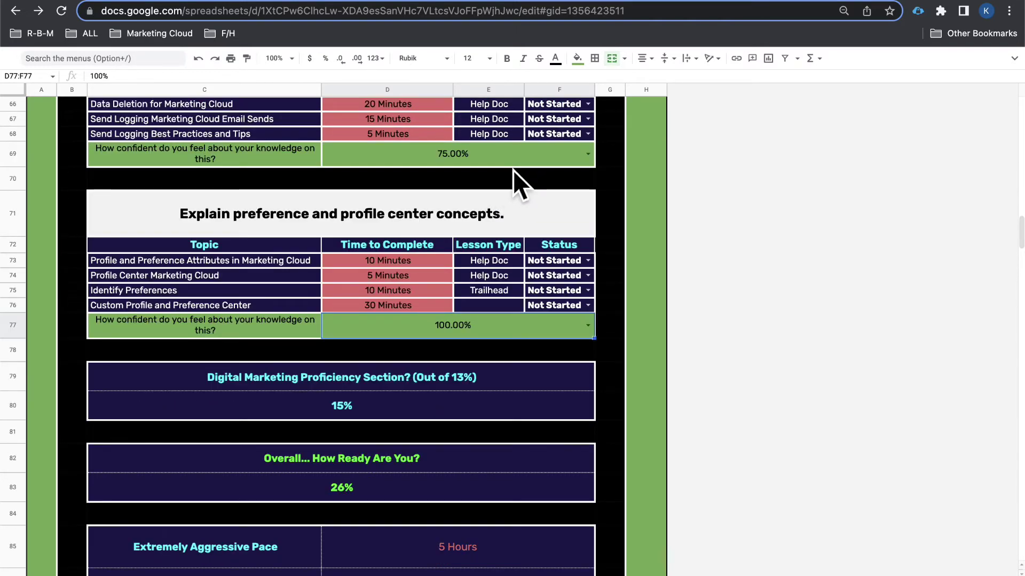
click(503, 155)
click(354, 399)
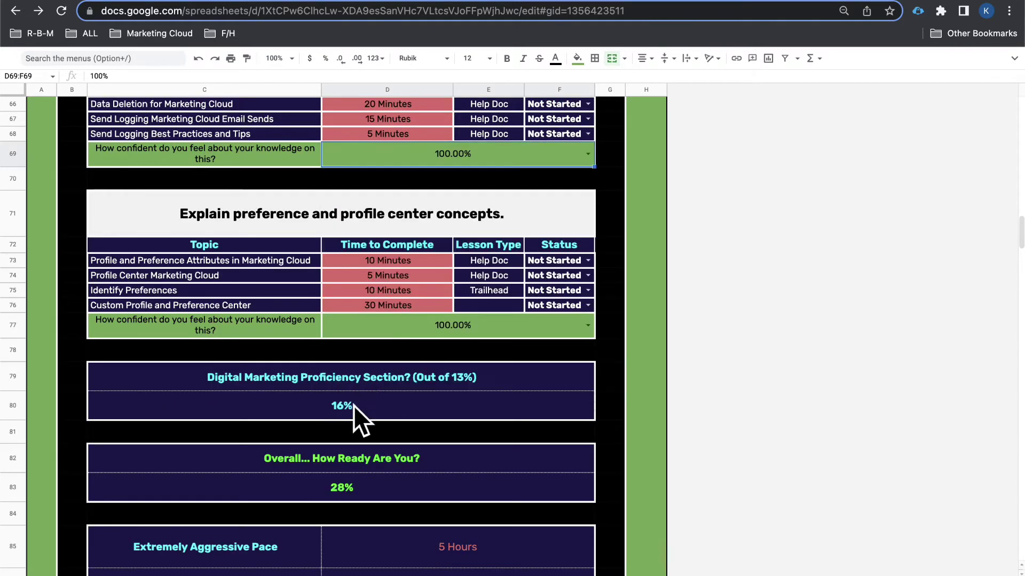
click(470, 386)
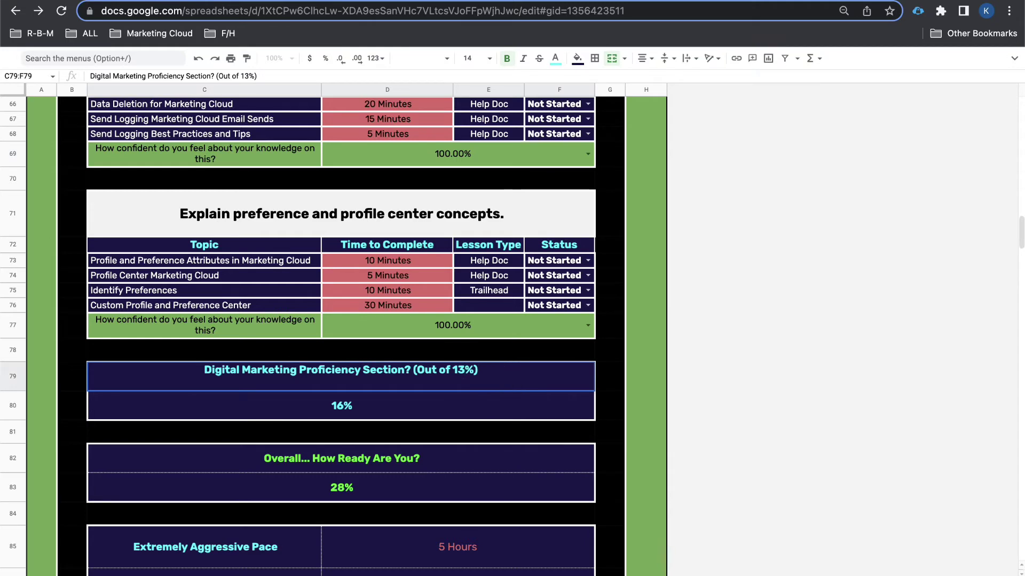
Correct the subtotal label in C79 to read (Out of 18%)
key(BackSpace)
key(BackSpace)
key(BackSpace)
text(8%))
key(Return)
Raise contact model confidence in D59 to 100%
scroll(486, 351, up, 6)
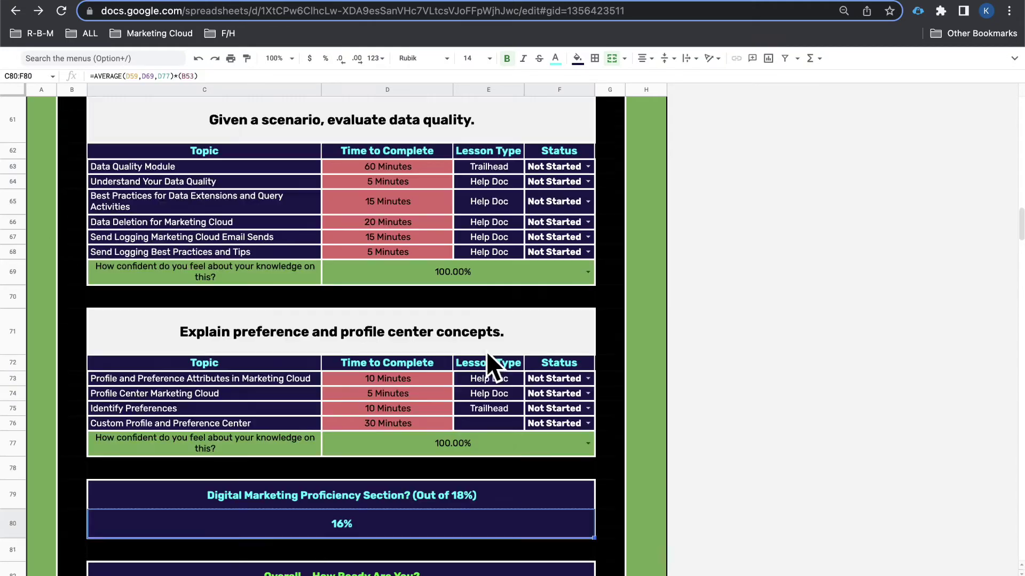
double_click(489, 236)
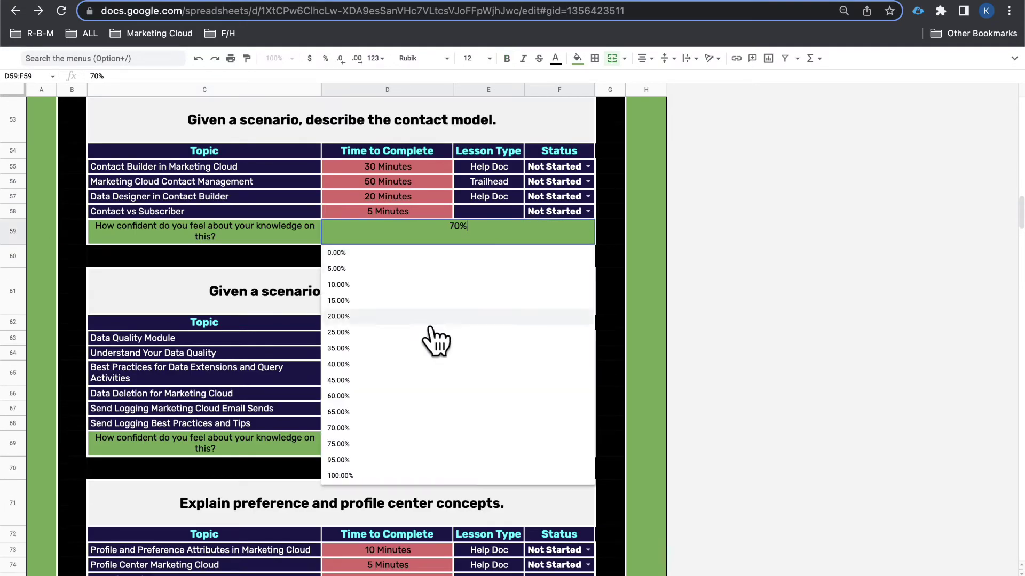
click(373, 476)
scroll(454, 322, down, 7)
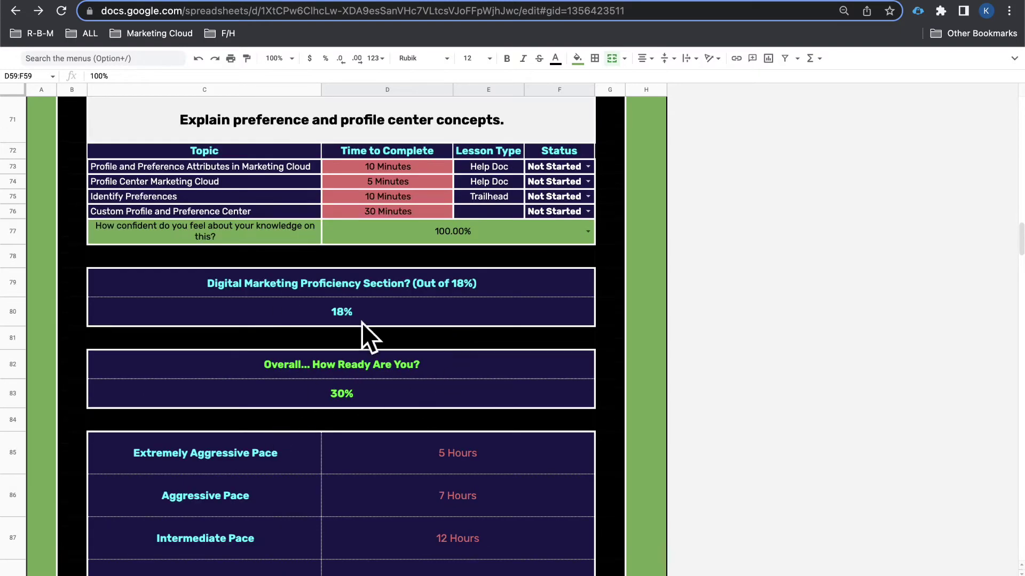
scroll(327, 293, up, 10)
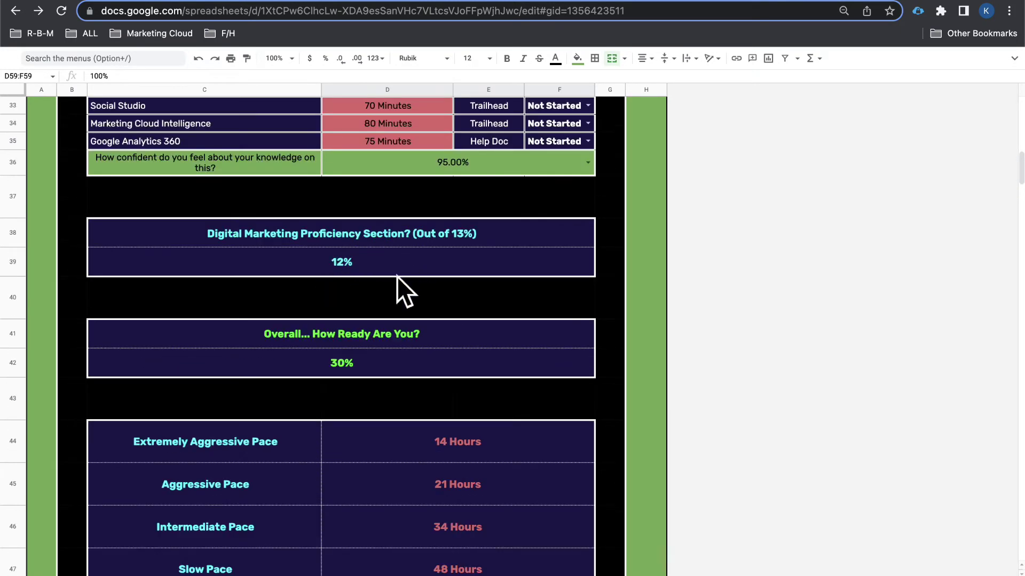
scroll(396, 276, up, 10)
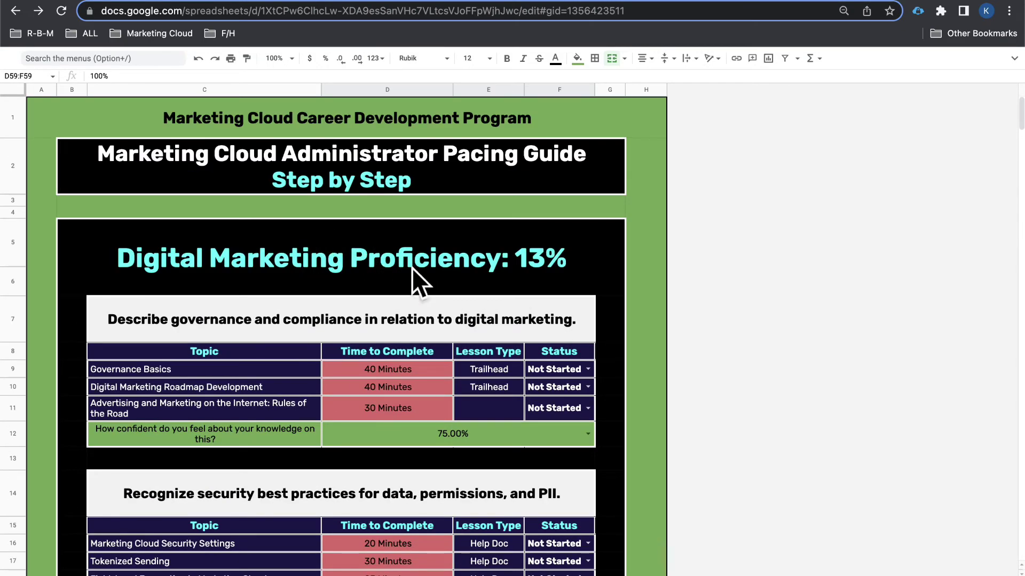
scroll(459, 274, down, 4)
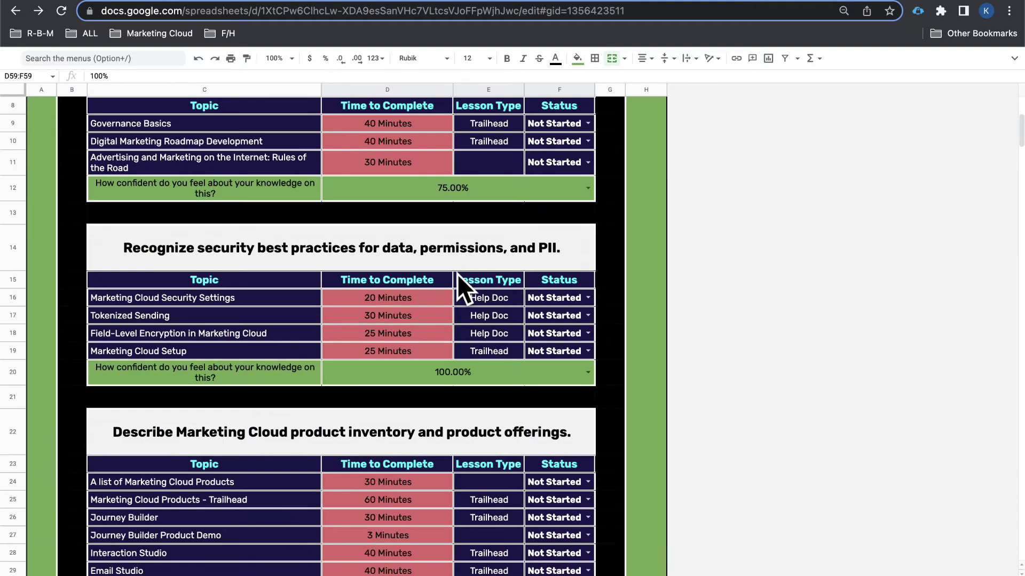
scroll(457, 274, down, 15)
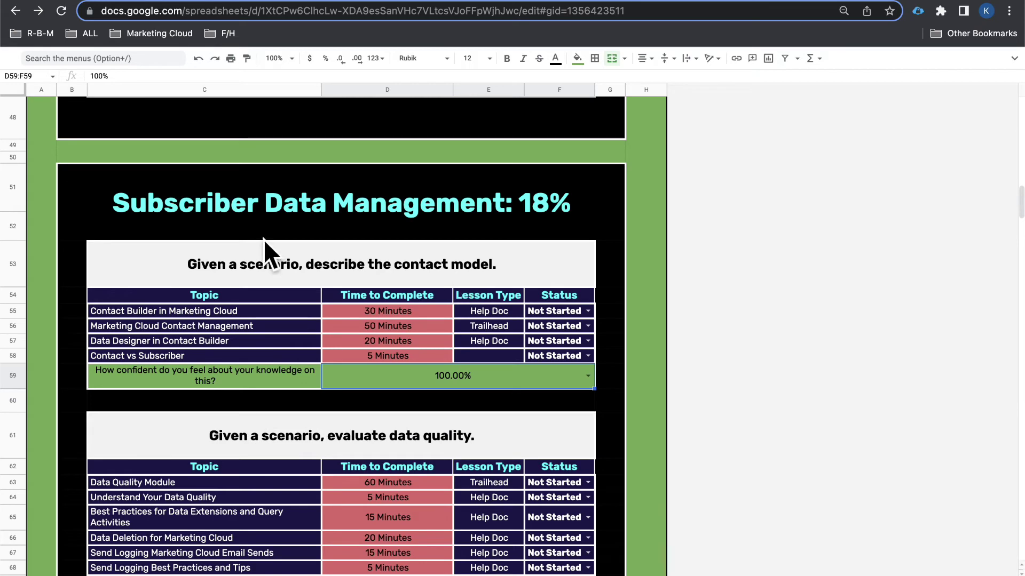
scroll(414, 231, down, 3)
scroll(420, 227, up, 1)
scroll(452, 248, down, 1)
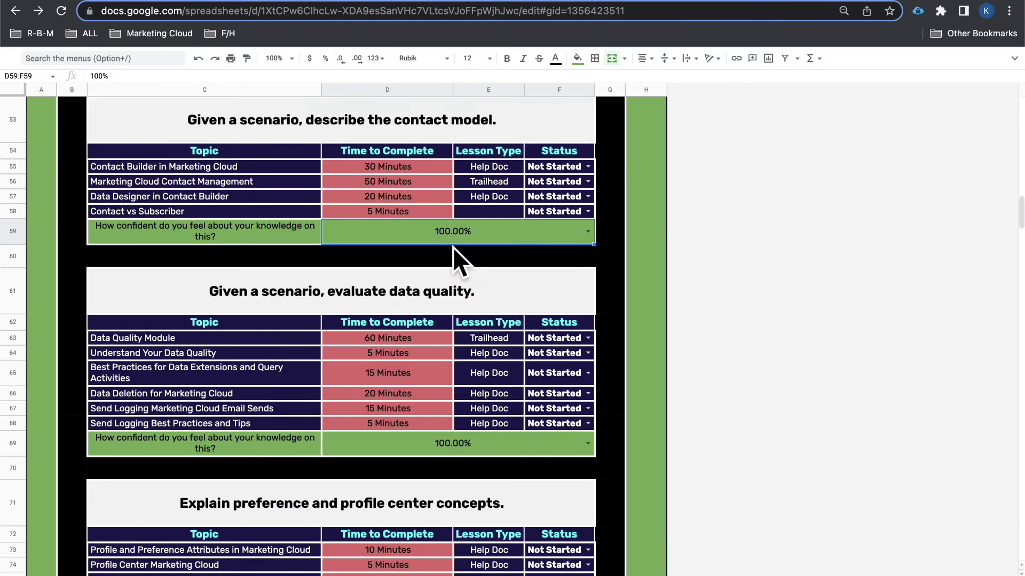
scroll(452, 248, down, 6)
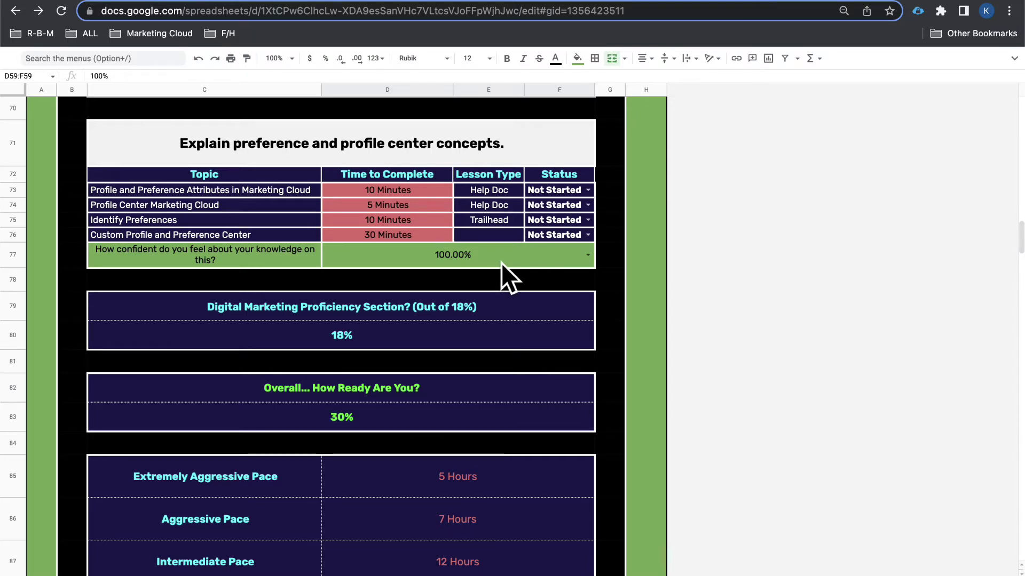
scroll(501, 262, down, 2)
scroll(492, 259, down, 3)
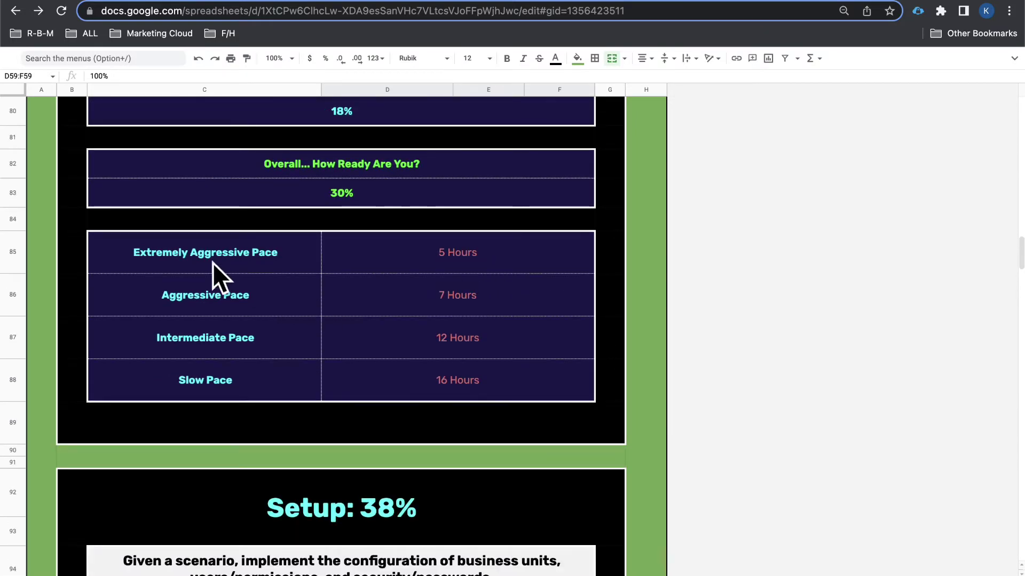
scroll(457, 267, up, 20)
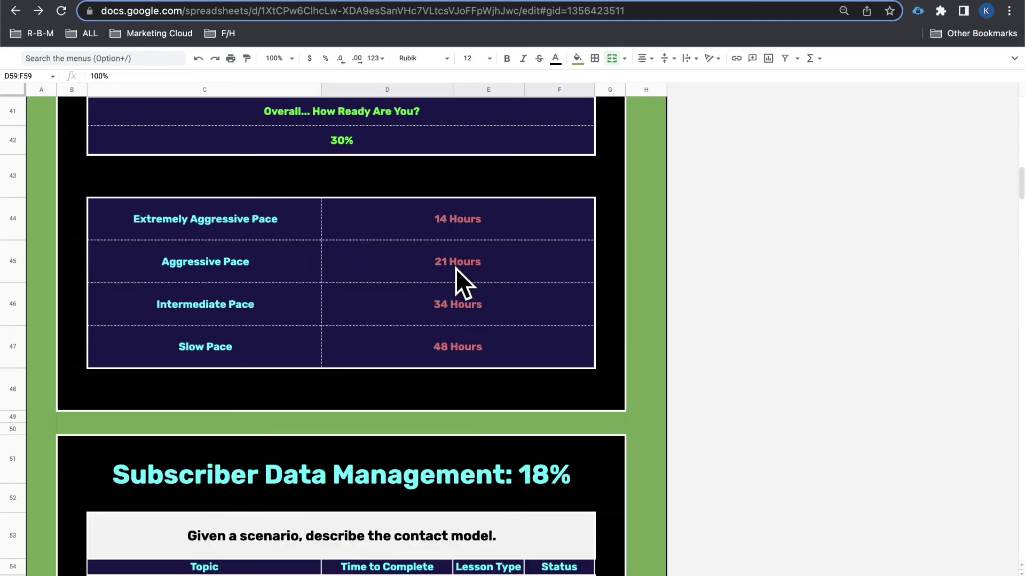
scroll(455, 268, down, 3)
scroll(346, 333, down, 3)
scroll(344, 319, down, 7)
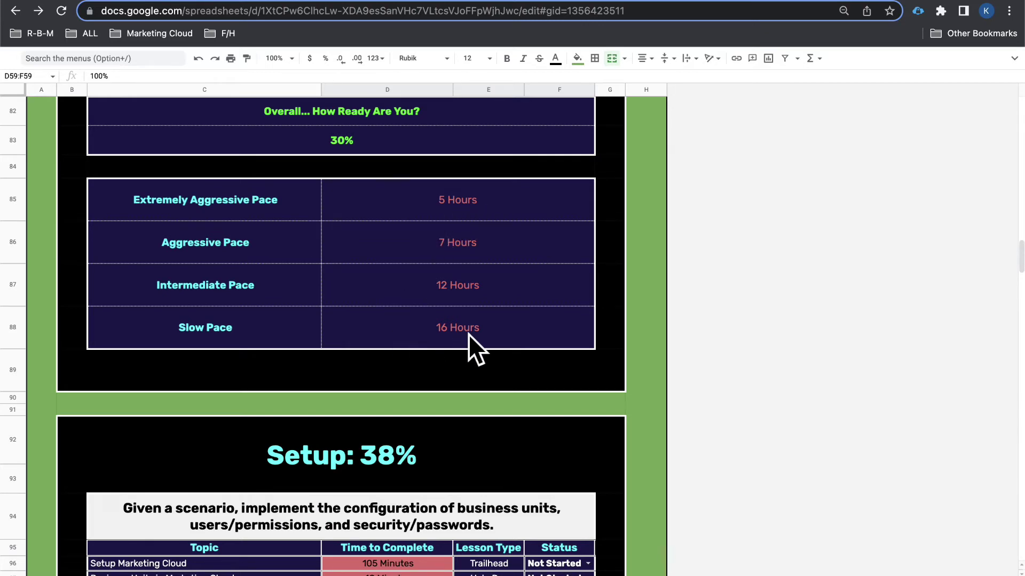
scroll(347, 342, down, 5)
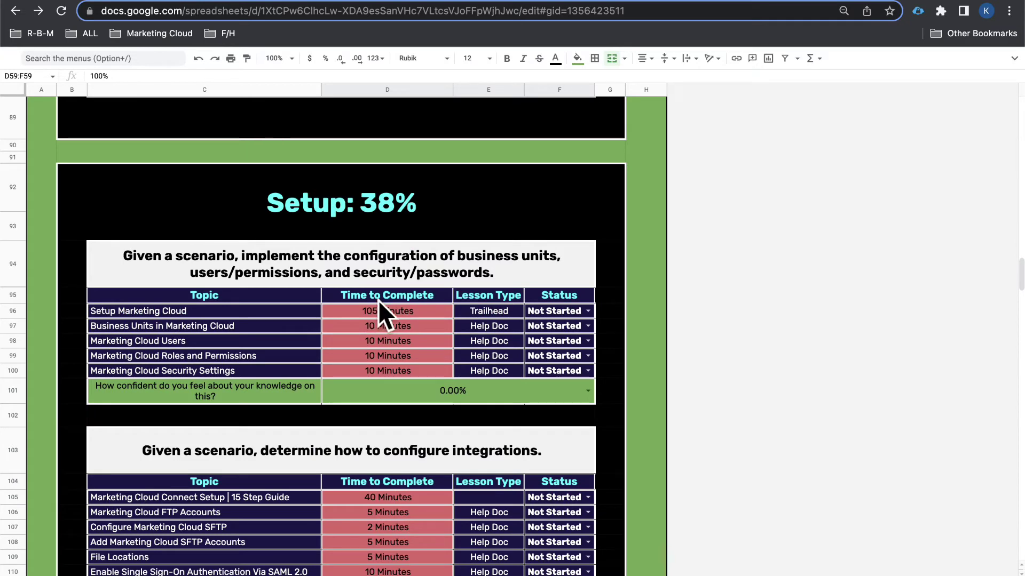
key(ctrl+Tab)
click(115, 342)
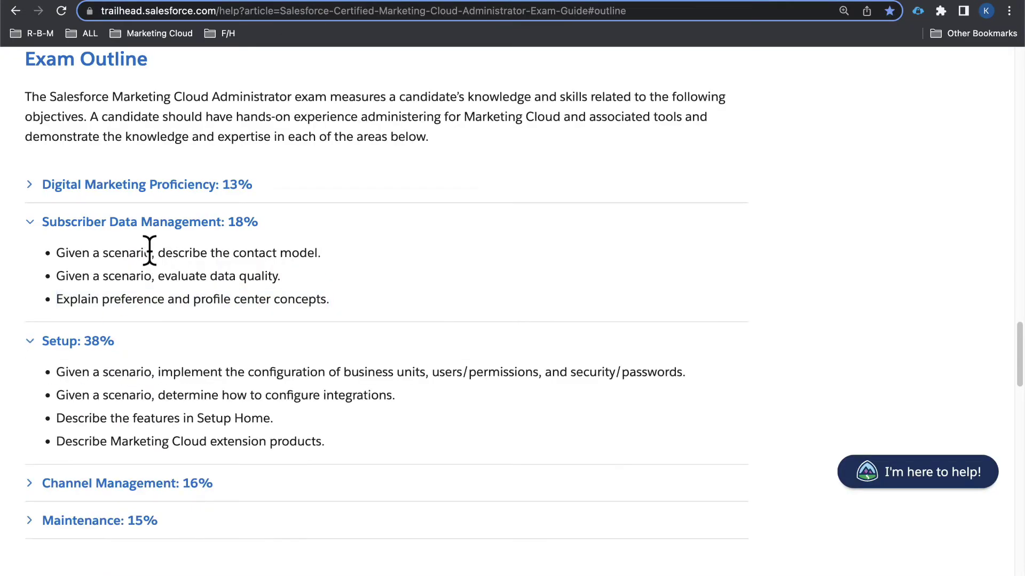
click(152, 223)
drag(62, 301, 338, 373)
key(ctrl+Tab)
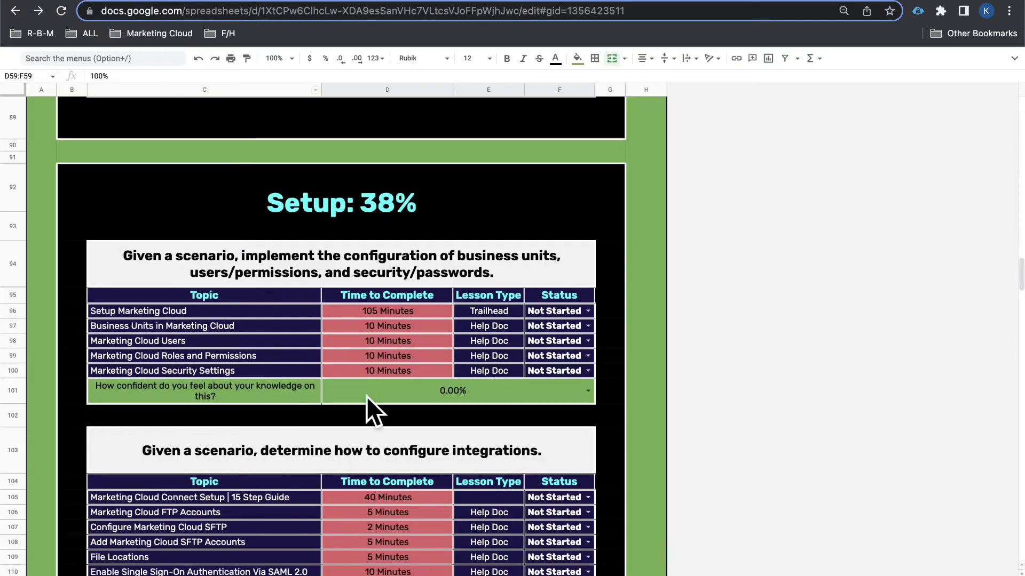
Rate extension products confidence at 95%
scroll(370, 188, down, 5)
scroll(372, 240, down, 3)
scroll(376, 234, down, 8)
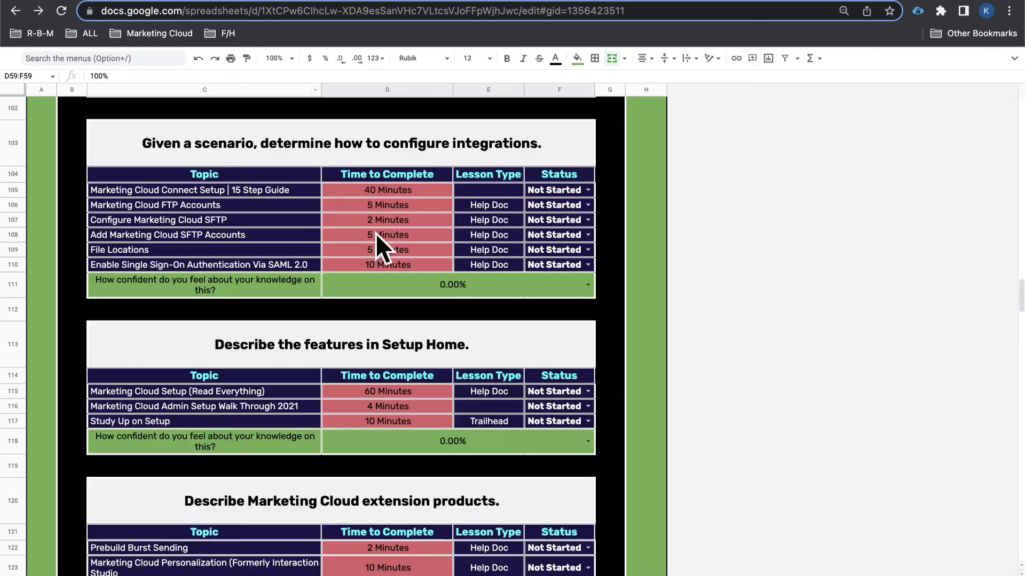
scroll(392, 324, down, 2)
scroll(397, 311, down, 2)
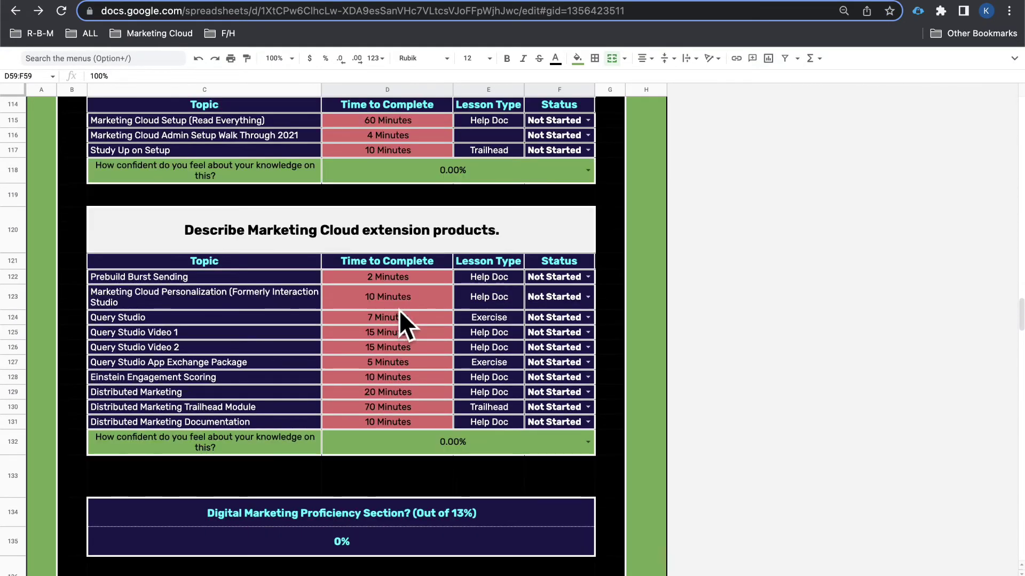
double_click(462, 447)
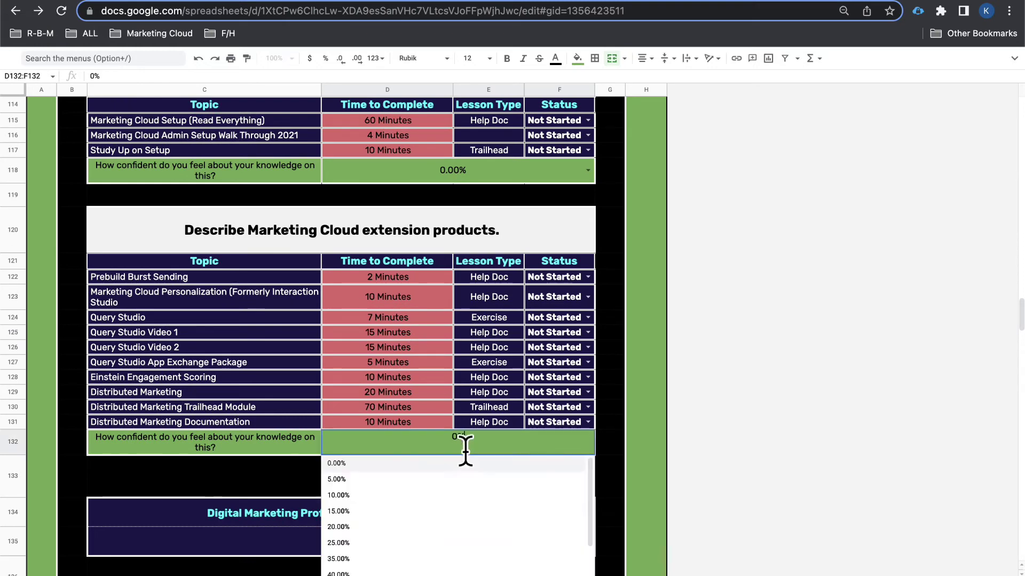
scroll(368, 566, down, 3)
click(368, 569)
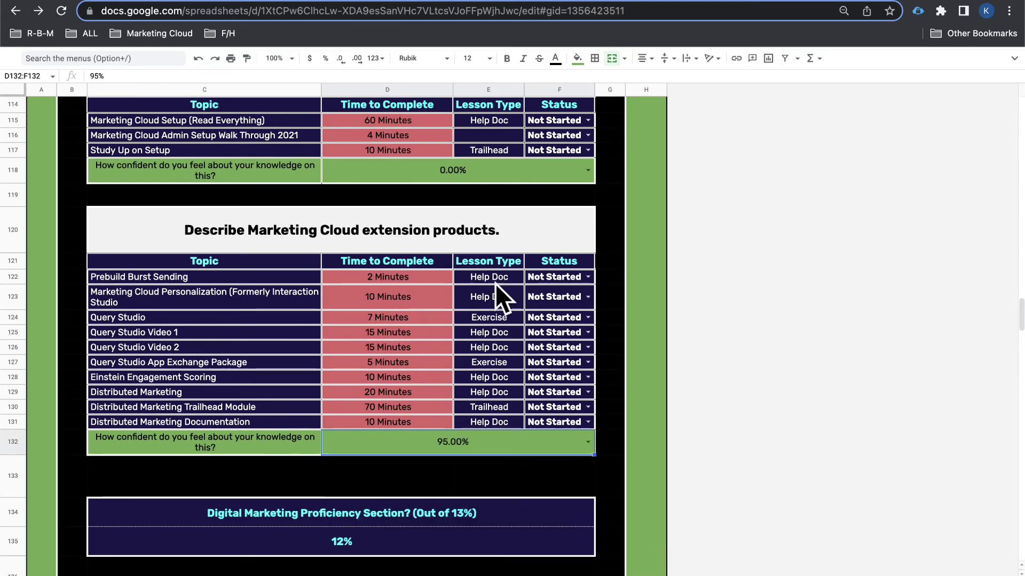
Rate Setup Home at 100%, business units at 95% and integrations at 100%
double_click(501, 177)
click(384, 421)
scroll(408, 331, up, 5)
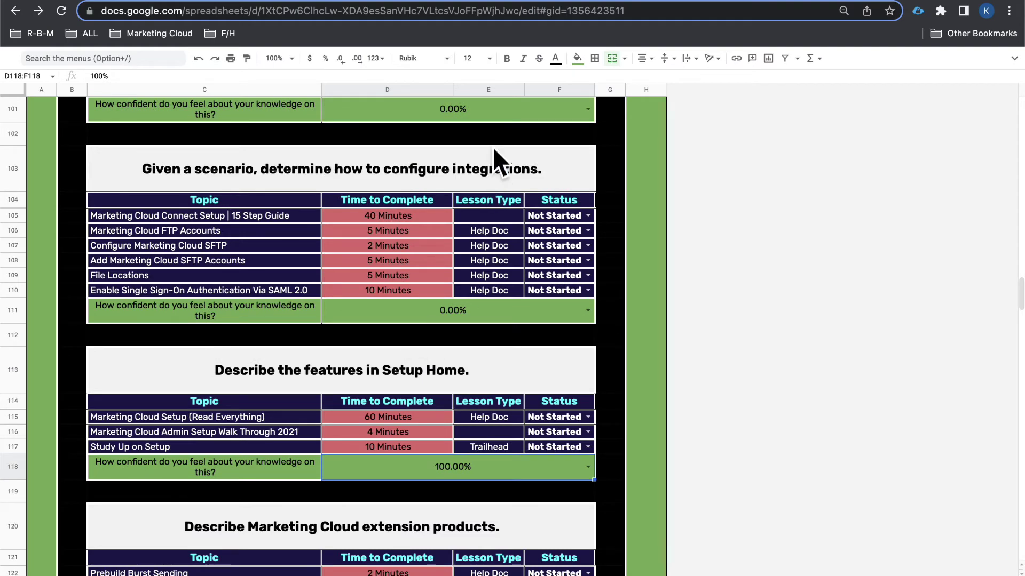
double_click(493, 113)
click(365, 342)
scroll(384, 341, up, 5)
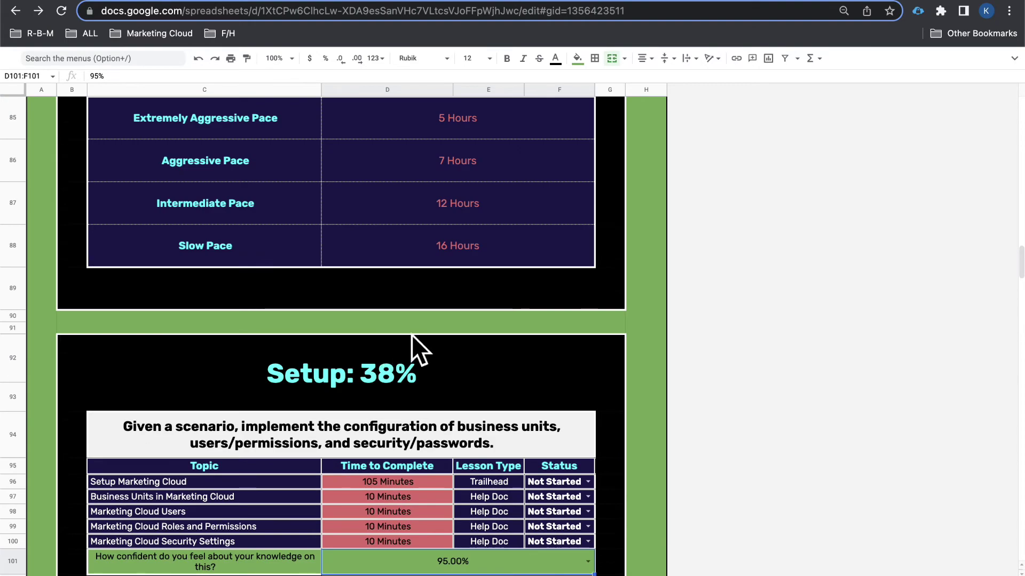
scroll(452, 383, down, 8)
double_click(492, 218)
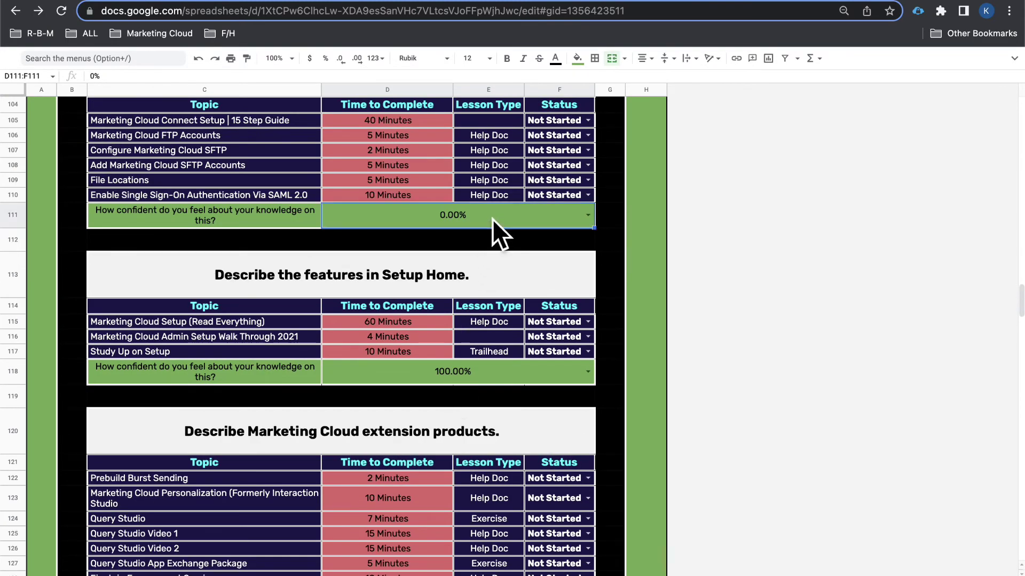
click(363, 464)
Change the Setup subtotal label in C134 to read Out of 38%
scroll(417, 348, down, 4)
scroll(417, 348, down, 5)
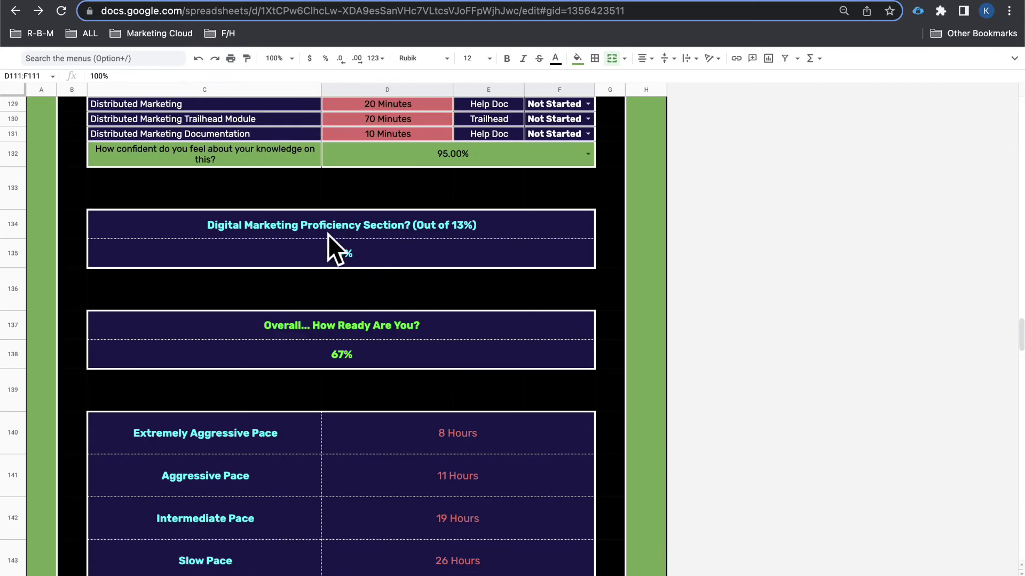
scroll(378, 253, up, 4)
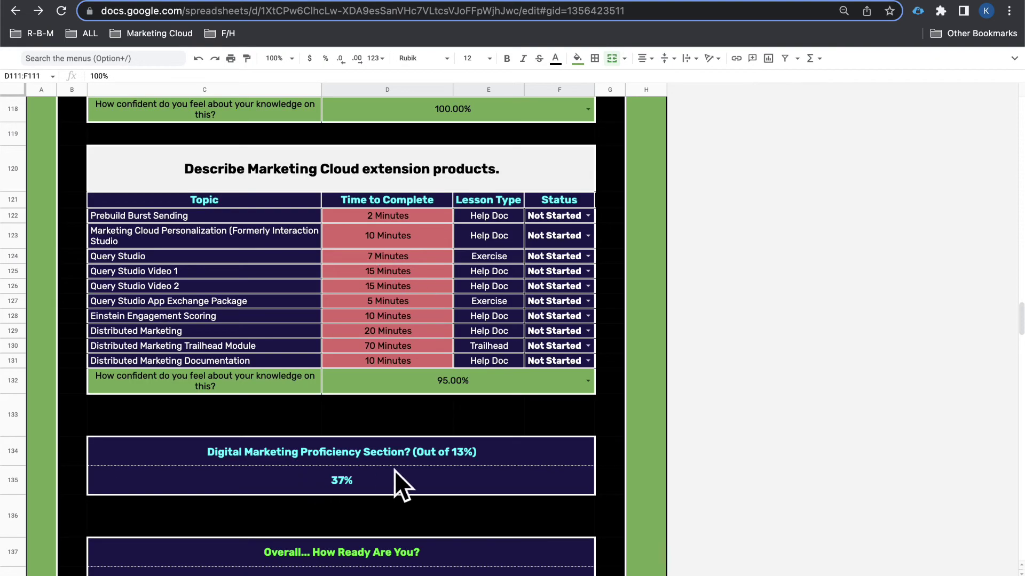
double_click(464, 458)
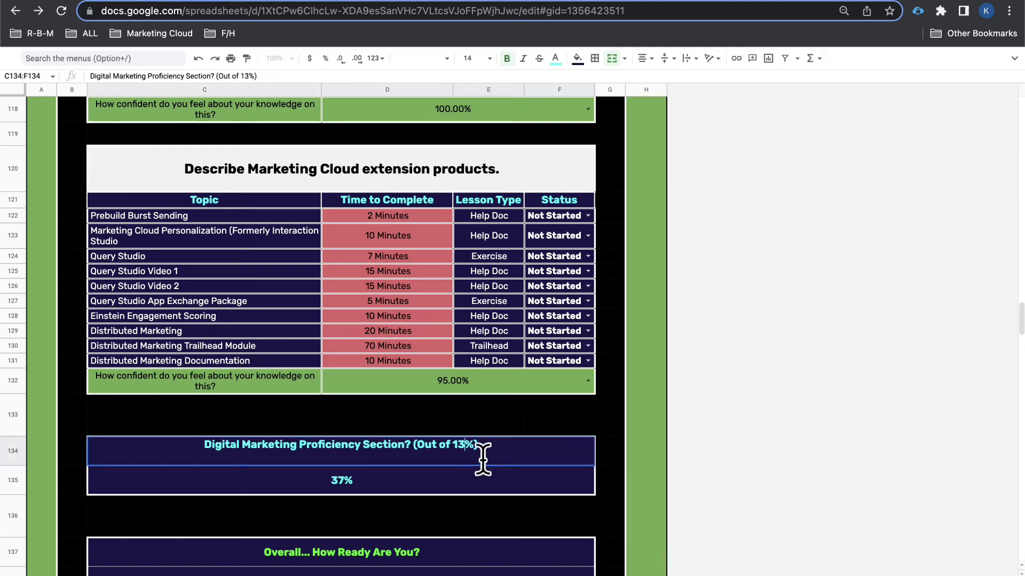
key(BackSpace)
key(BackSpace)
text(38)
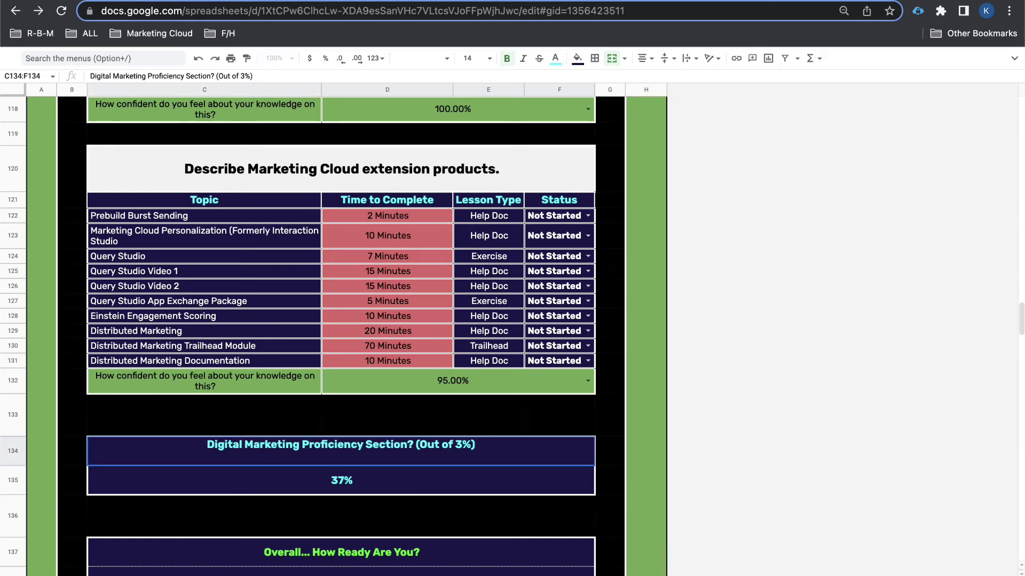
key(Return)
scroll(431, 396, down, 3)
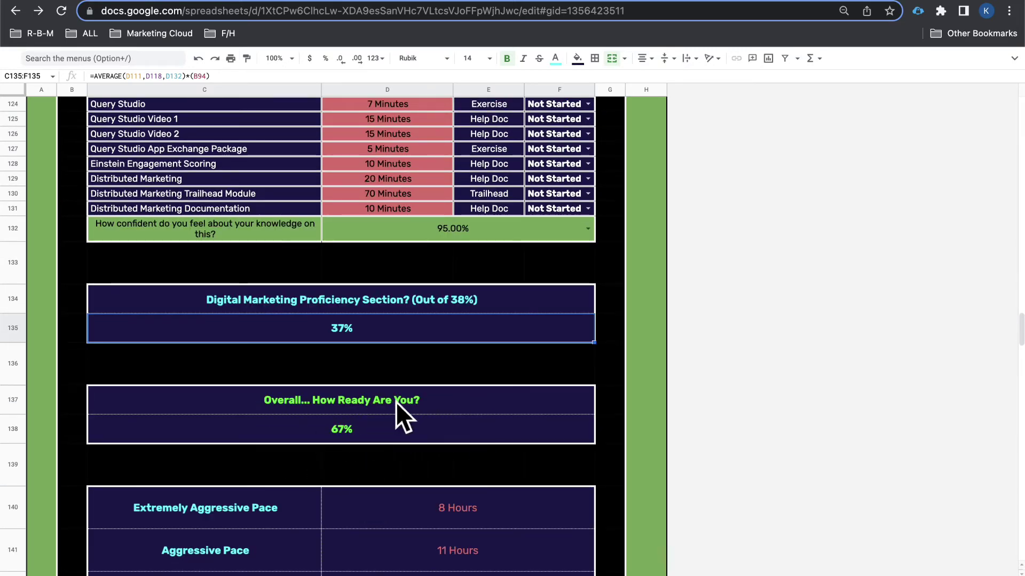
scroll(395, 406, down, 1)
scroll(399, 380, down, 9)
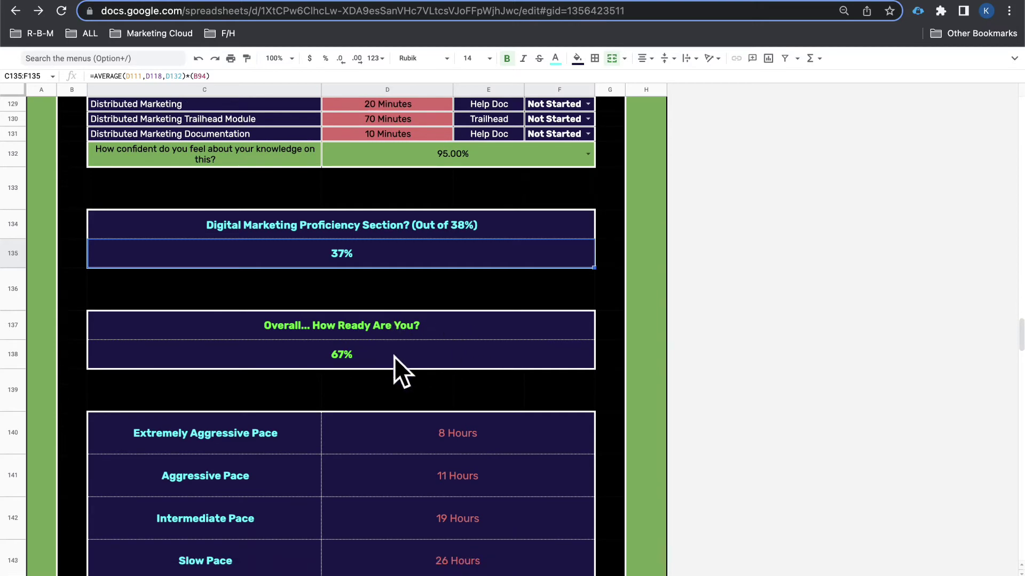
scroll(424, 342, down, 4)
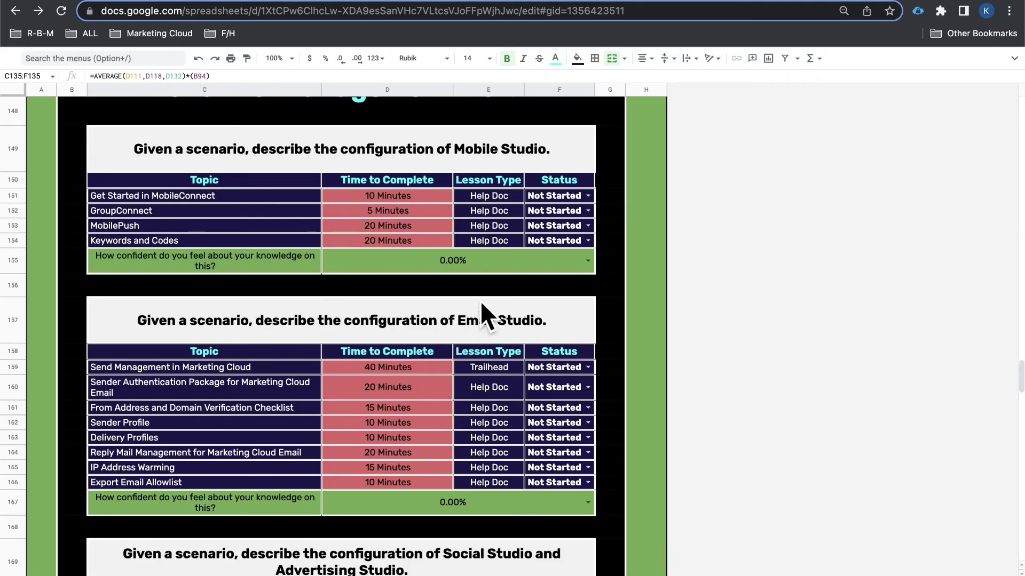
Rate Mobile Studio confidence at 75% and Email Studio at 100%
double_click(504, 269)
click(391, 410)
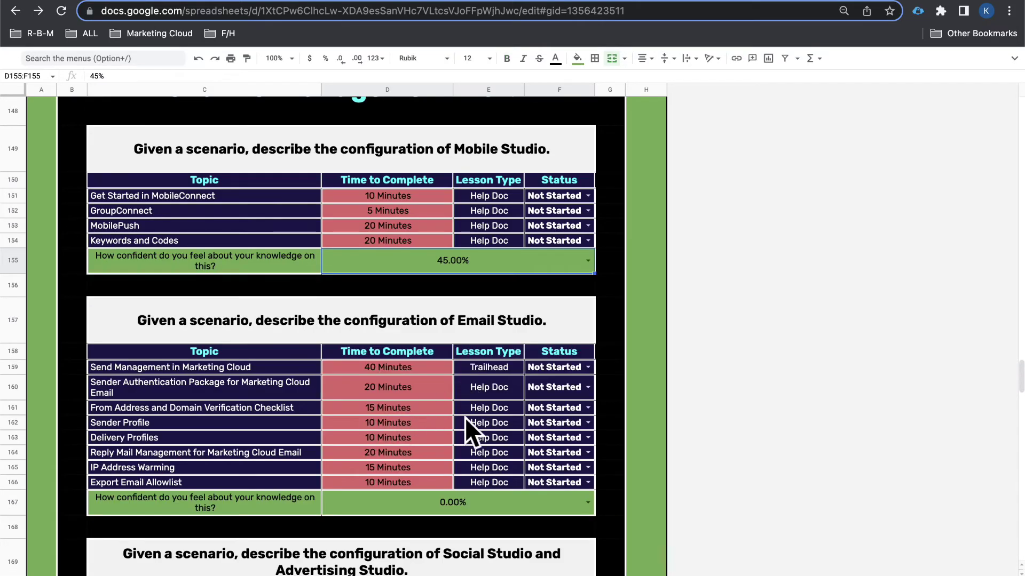
click(479, 271)
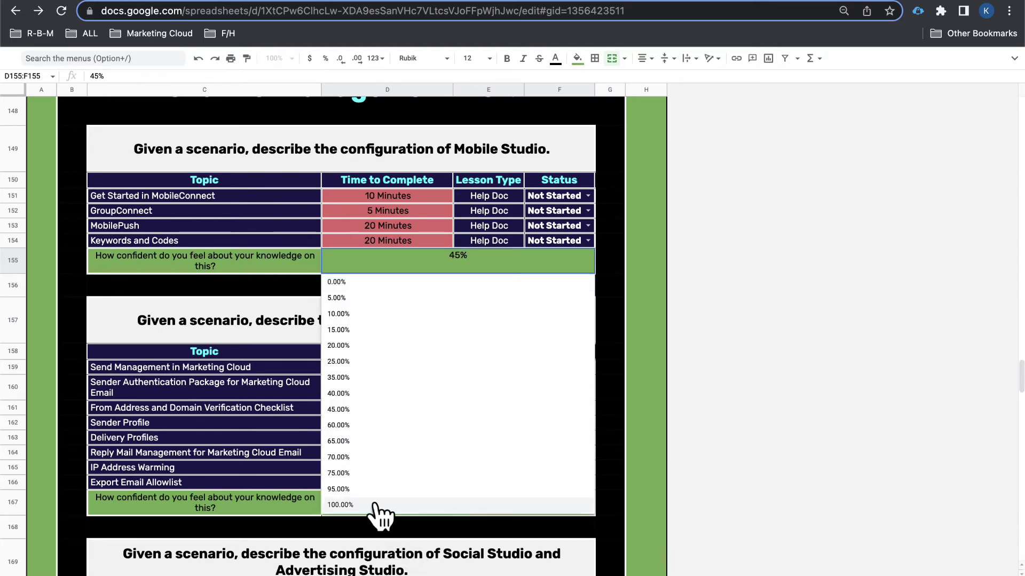
click(350, 487)
double_click(470, 505)
scroll(389, 566, down, 5)
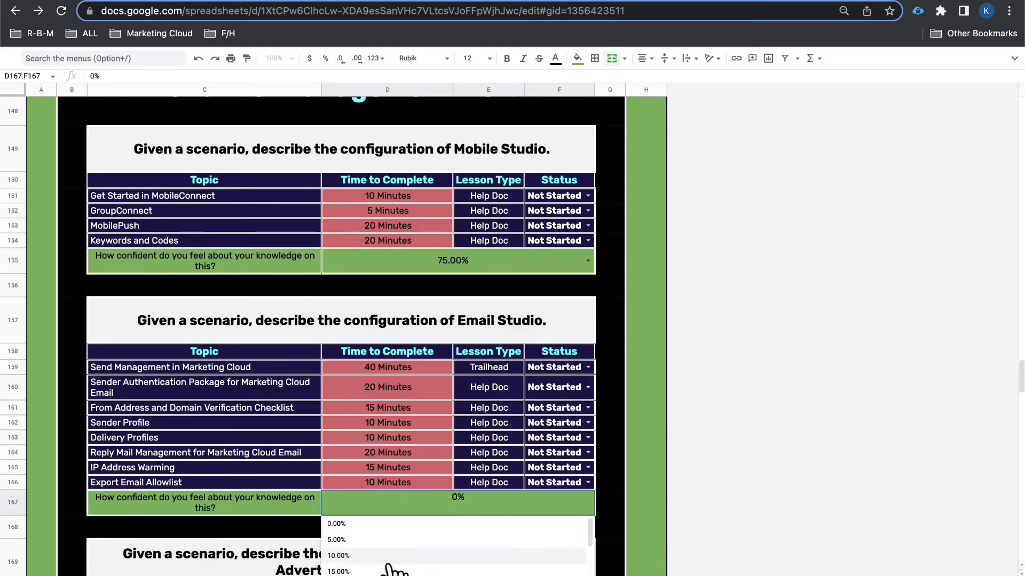
click(341, 569)
scroll(437, 394, down, 7)
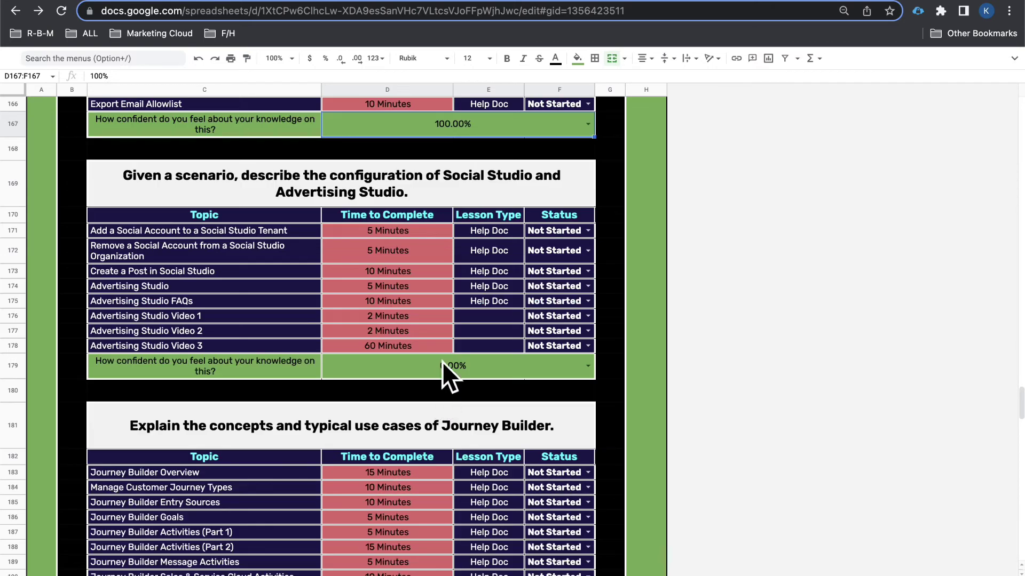
Rate Social and Advertising Studio at 95% and Journey Builder at 70%
double_click(442, 362)
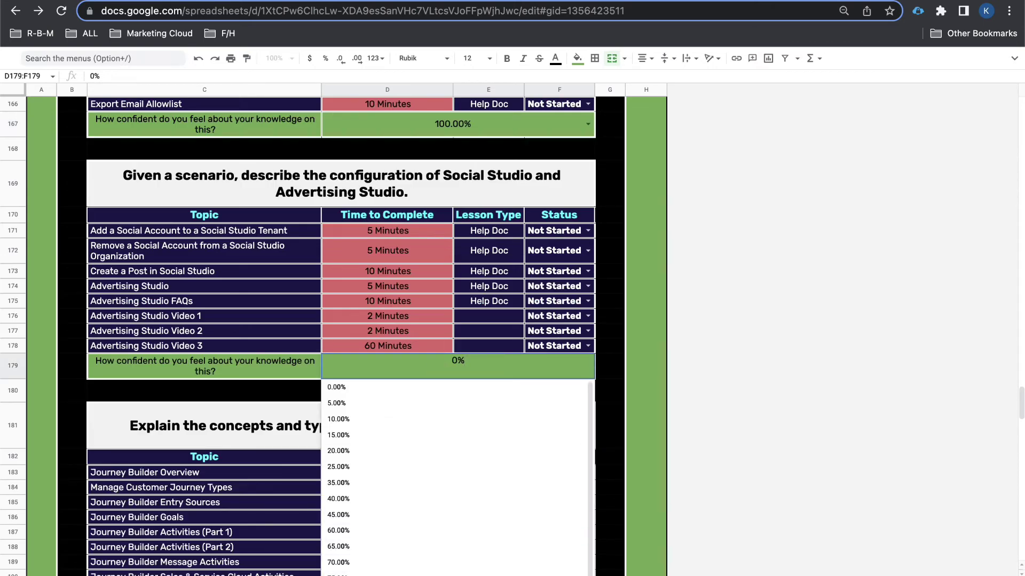
text(95)
key(Return)
scroll(447, 303, down, 8)
double_click(456, 250)
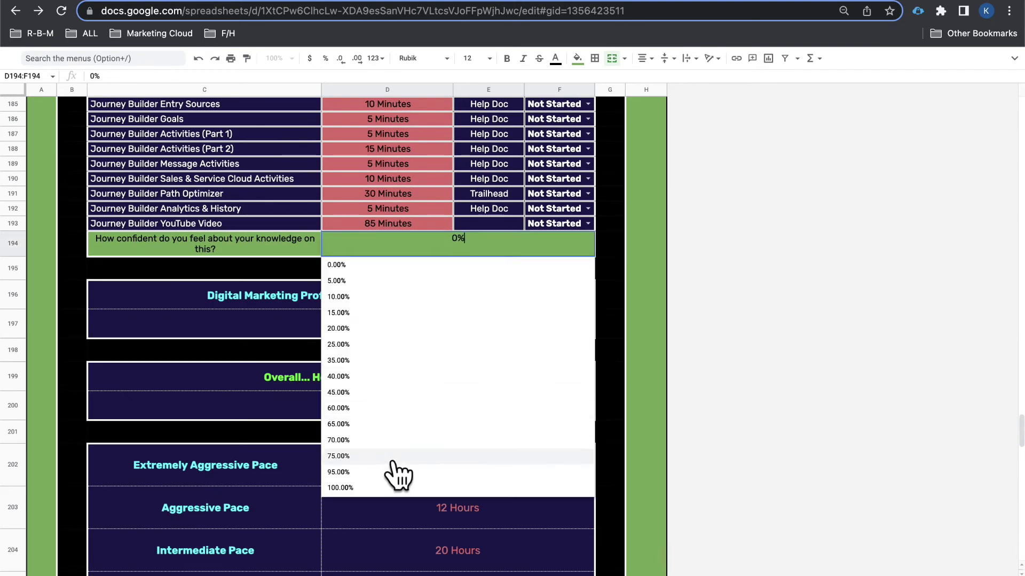
click(373, 464)
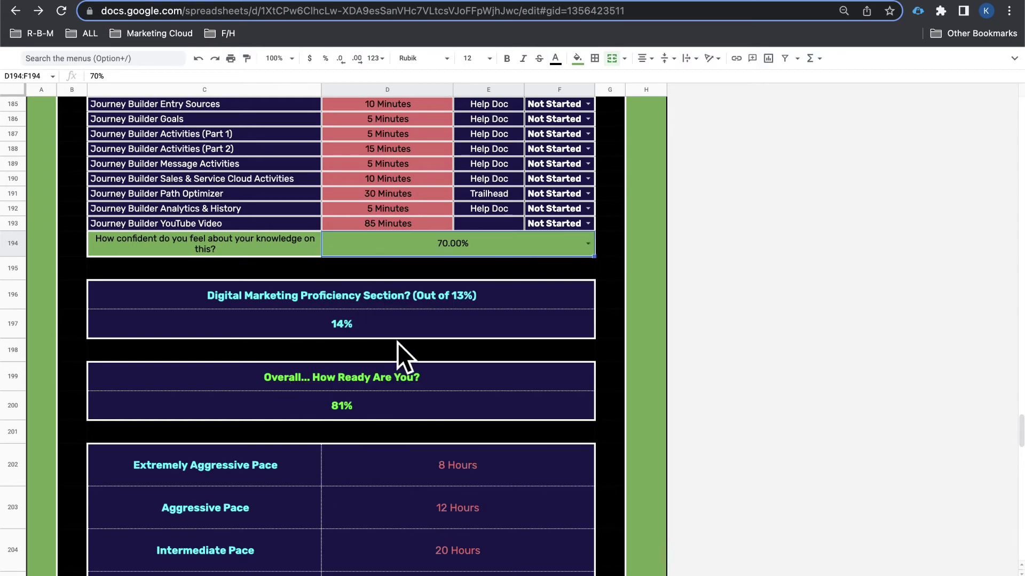
scroll(405, 315, up, 10)
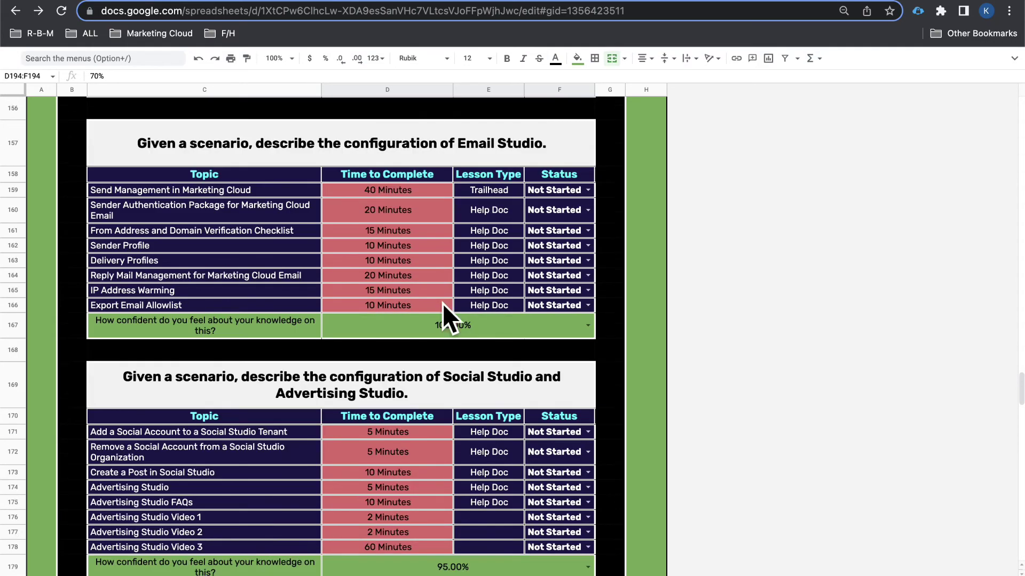
scroll(443, 303, up, 8)
scroll(466, 299, down, 14)
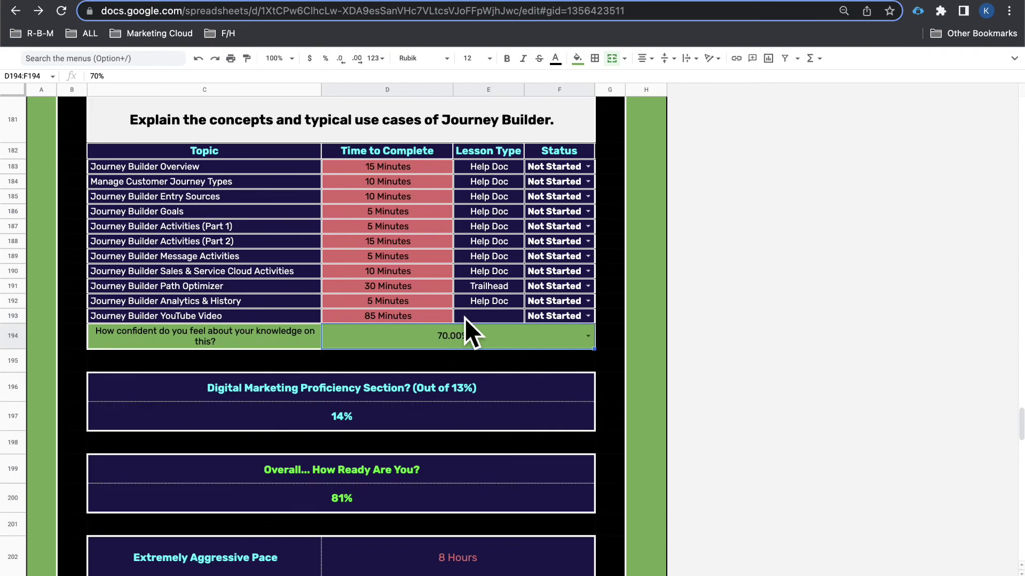
Change the Channel Management subtotal label in C196 from Out of 13% to Out of 16%
double_click(462, 395)
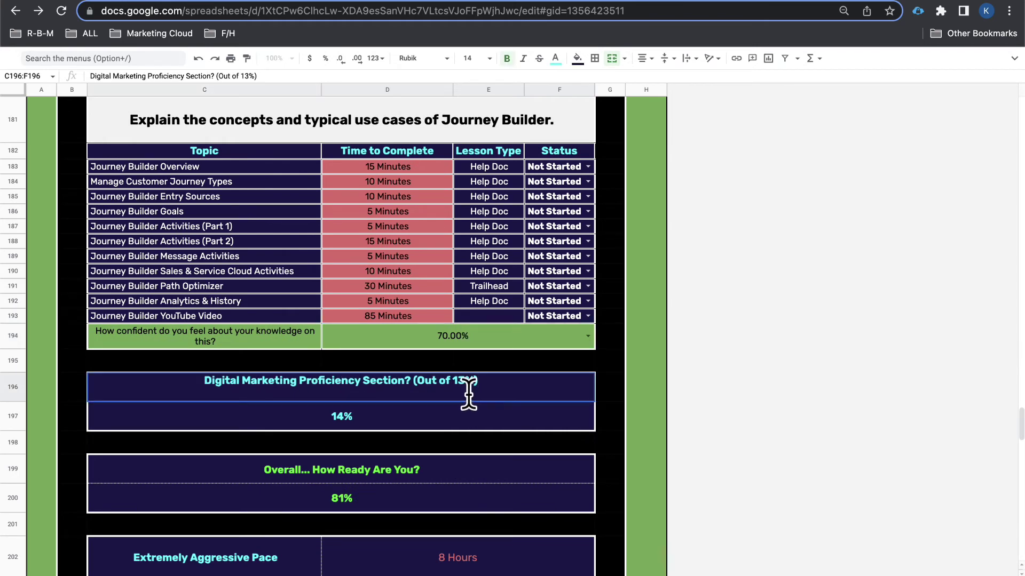
key(BackSpace)
text(6)
key(Return)
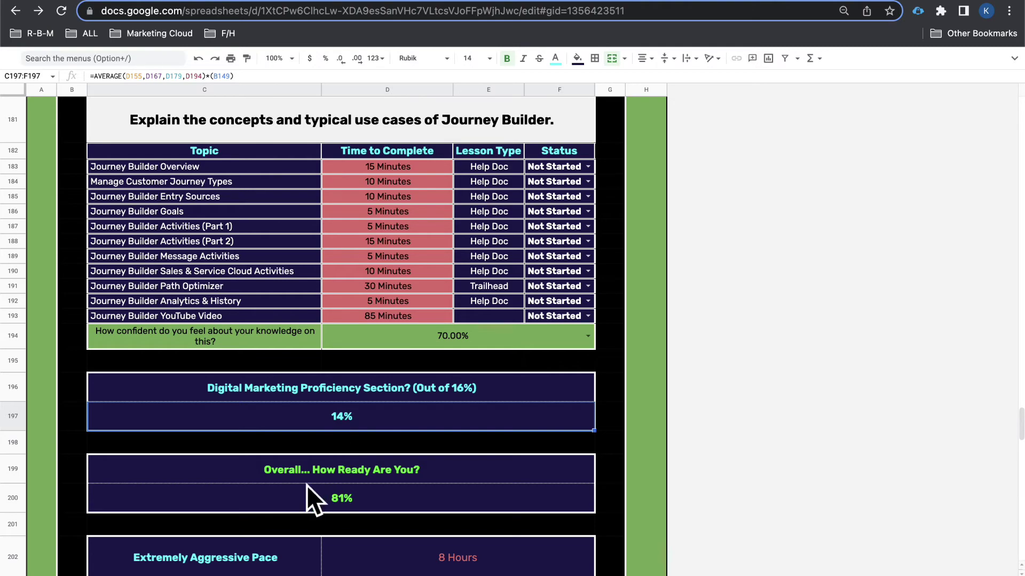
scroll(397, 469, down, 4)
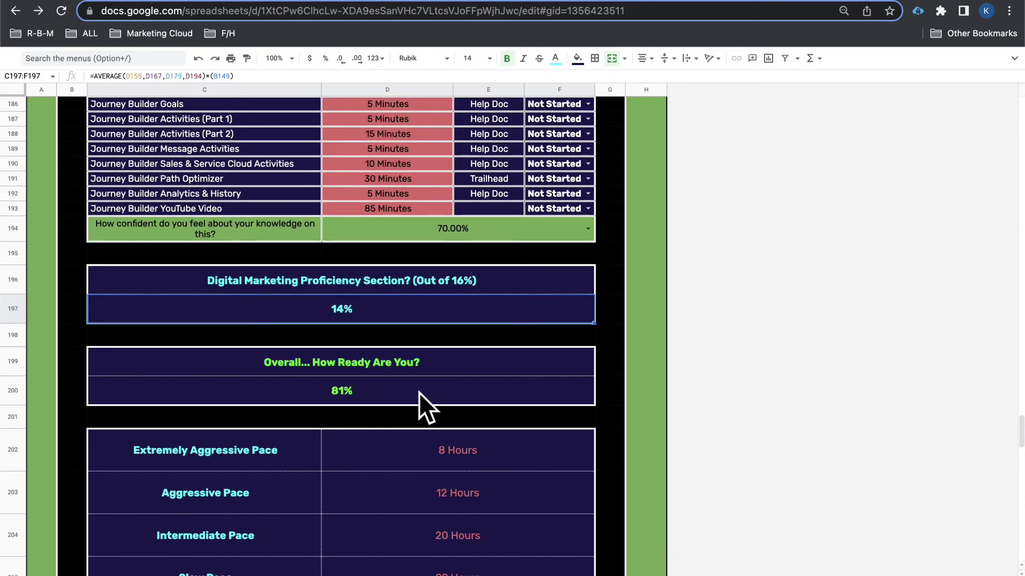
scroll(419, 393, down, 2)
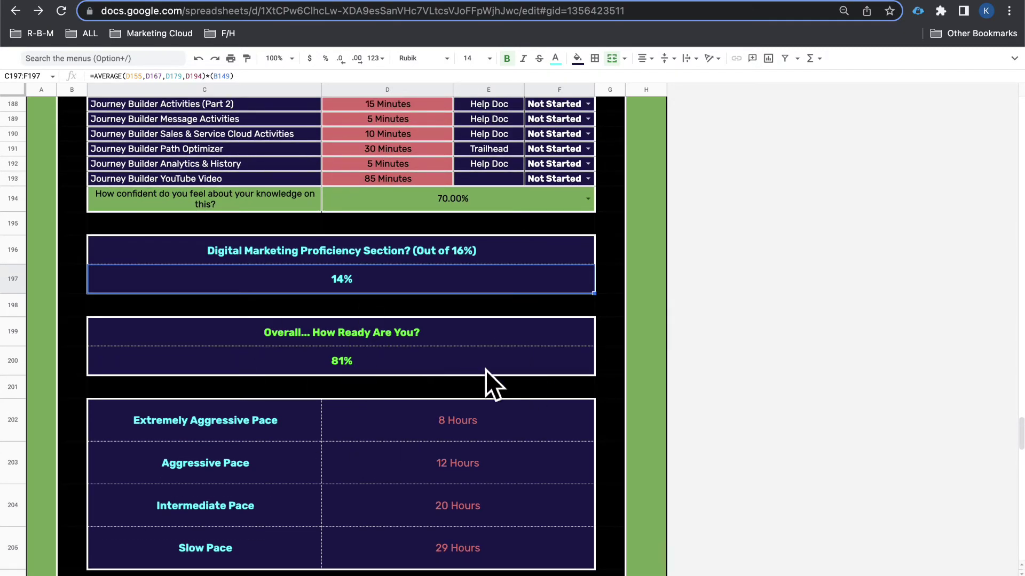
scroll(480, 379, down, 5)
scroll(501, 337, up, 10)
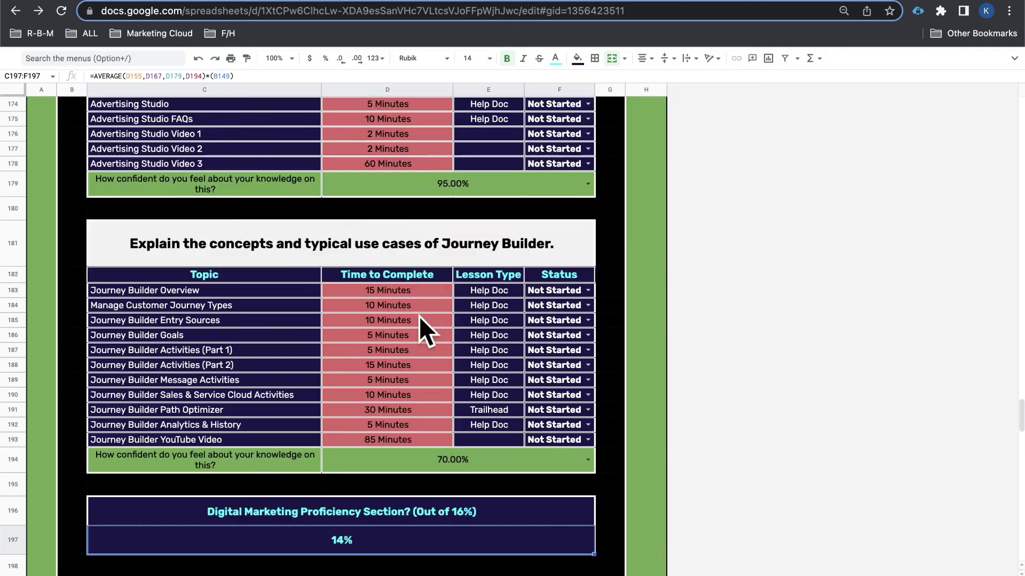
scroll(420, 318, up, 12)
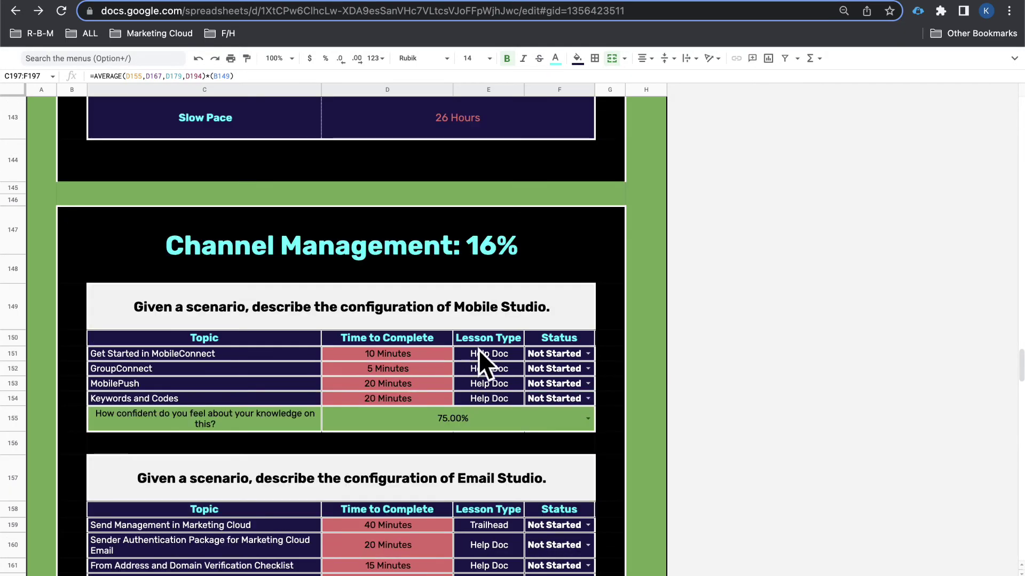
scroll(479, 350, down, 20)
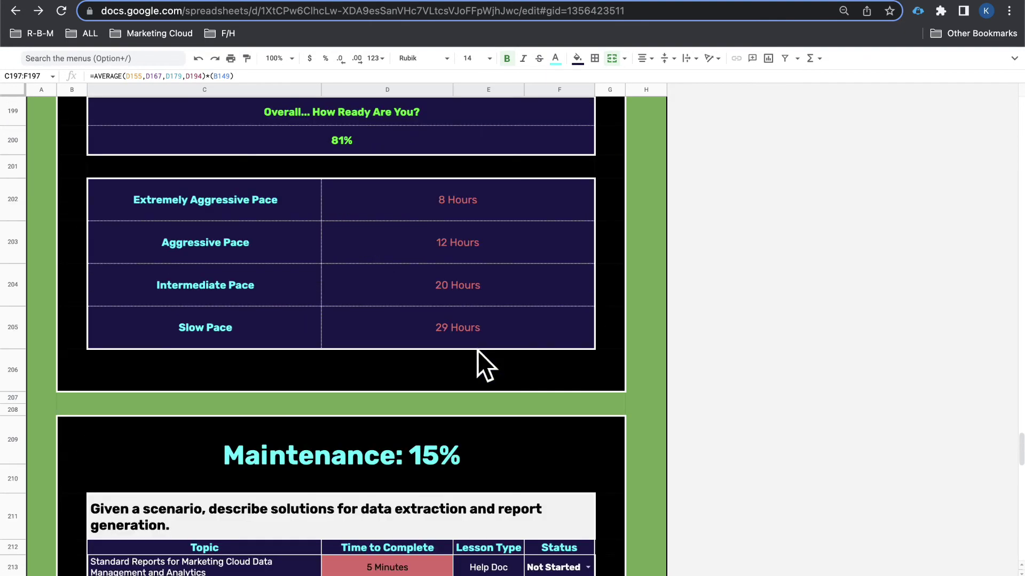
scroll(477, 350, down, 8)
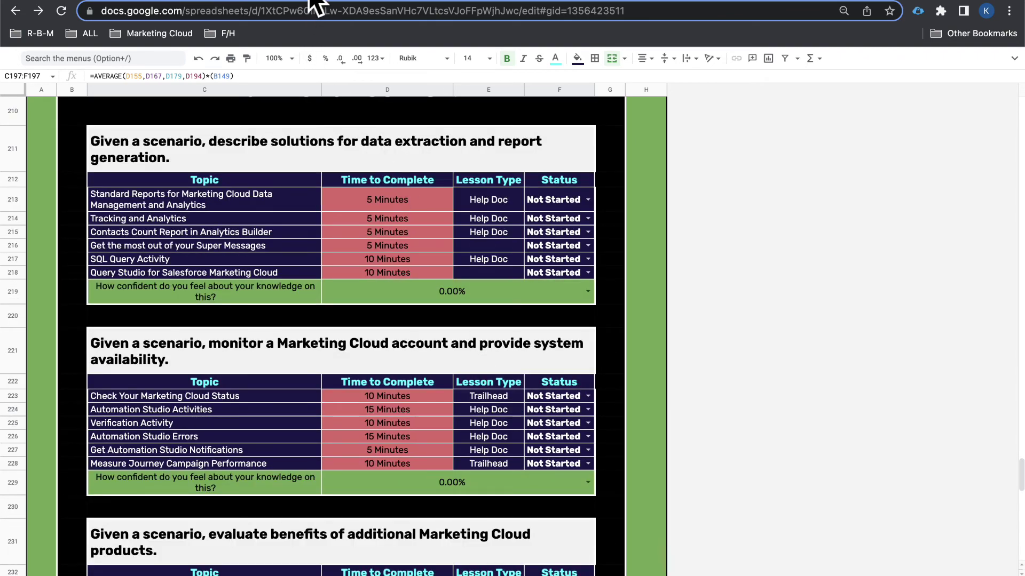
In the Trailhead exam outline, collapse other sections and select the three Maintenance objectives
click(311, 5)
click(93, 406)
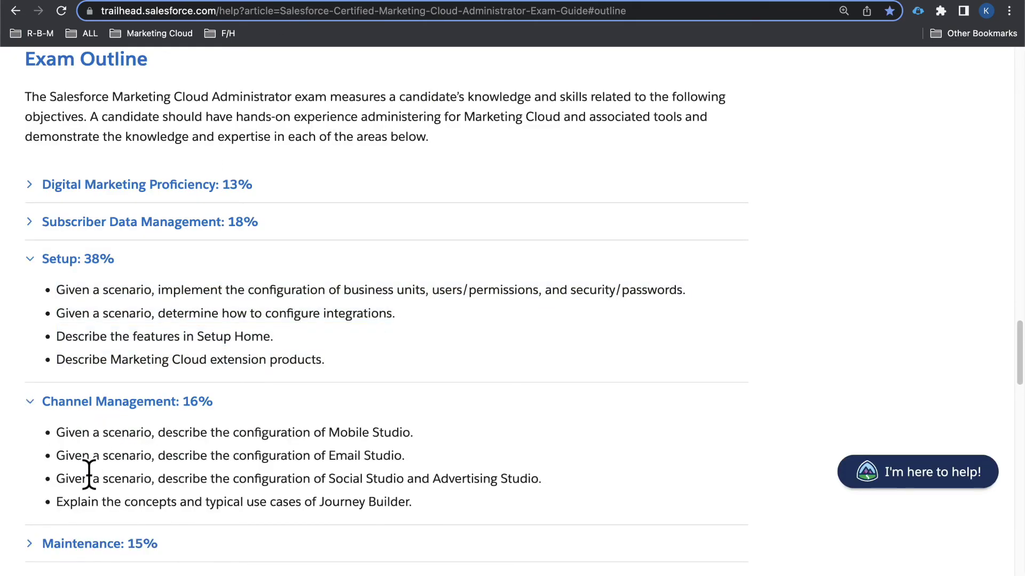
click(96, 405)
click(72, 258)
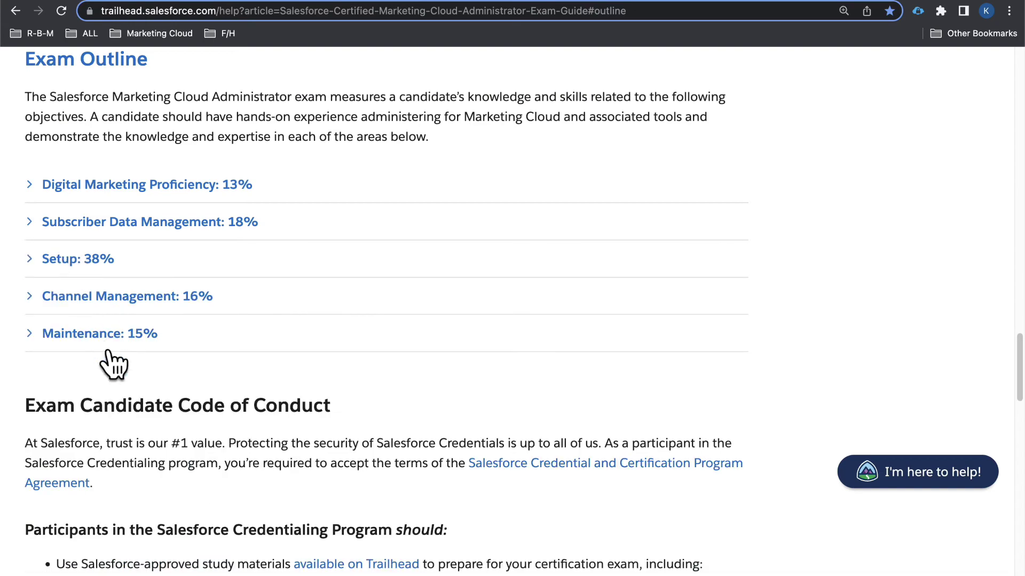
click(109, 351)
double_click(66, 367)
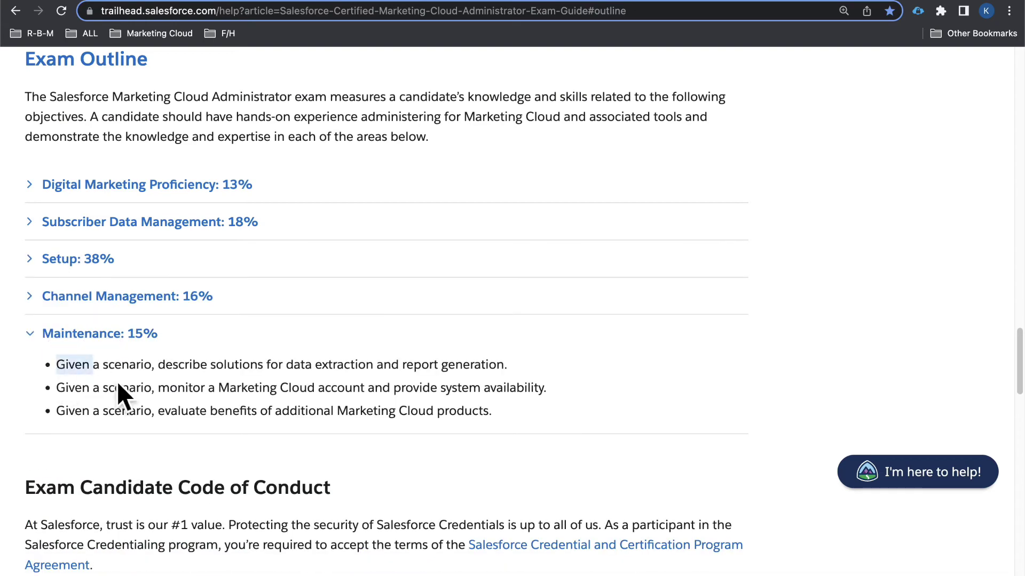
drag(118, 383, 458, 427)
click(176, 2)
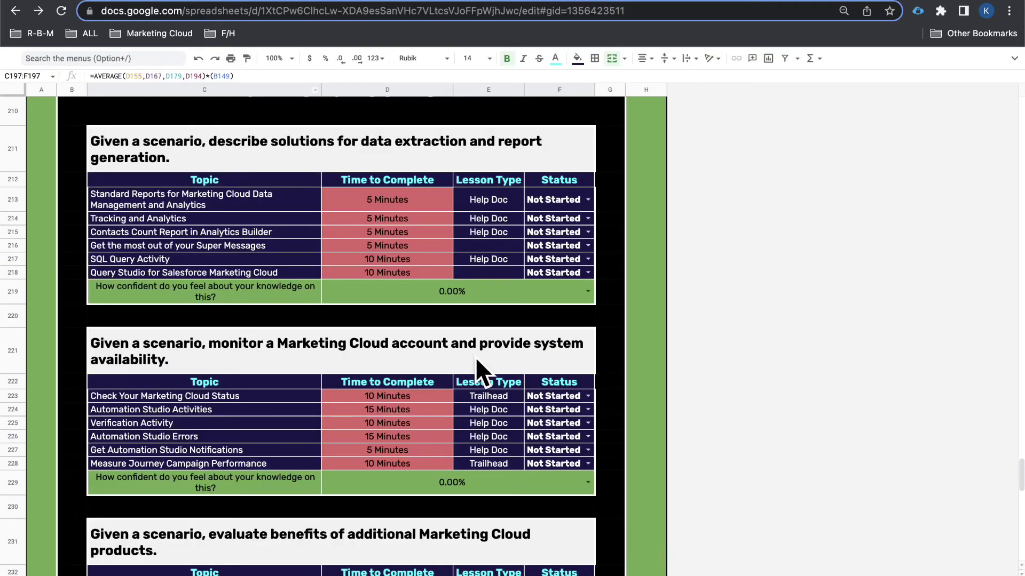
Set data-extraction confidence in D219 to 95% and account-monitoring in D229 to 20%
scroll(338, 252, up, 2)
scroll(197, 203, down, 6)
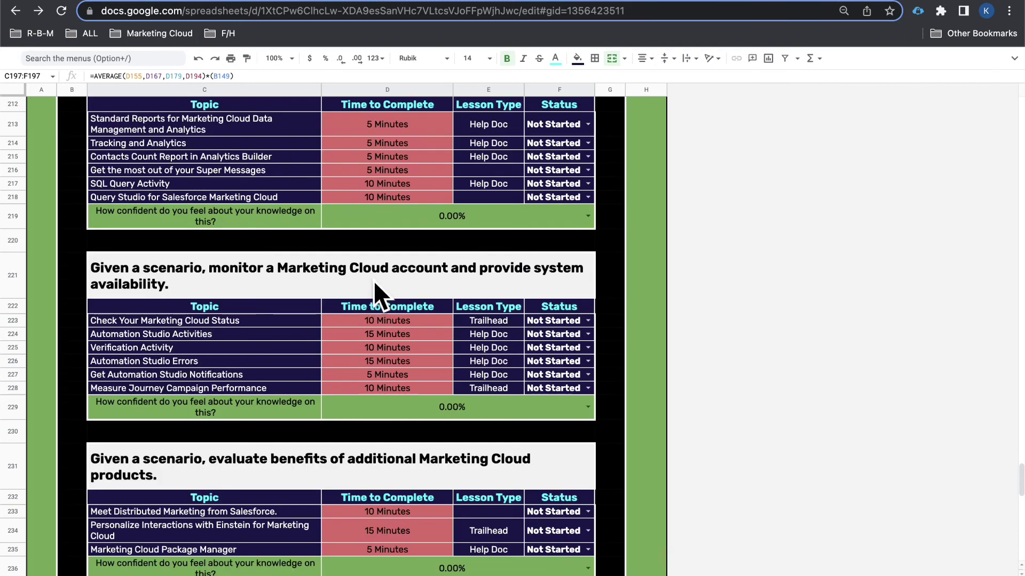
scroll(287, 329, up, 6)
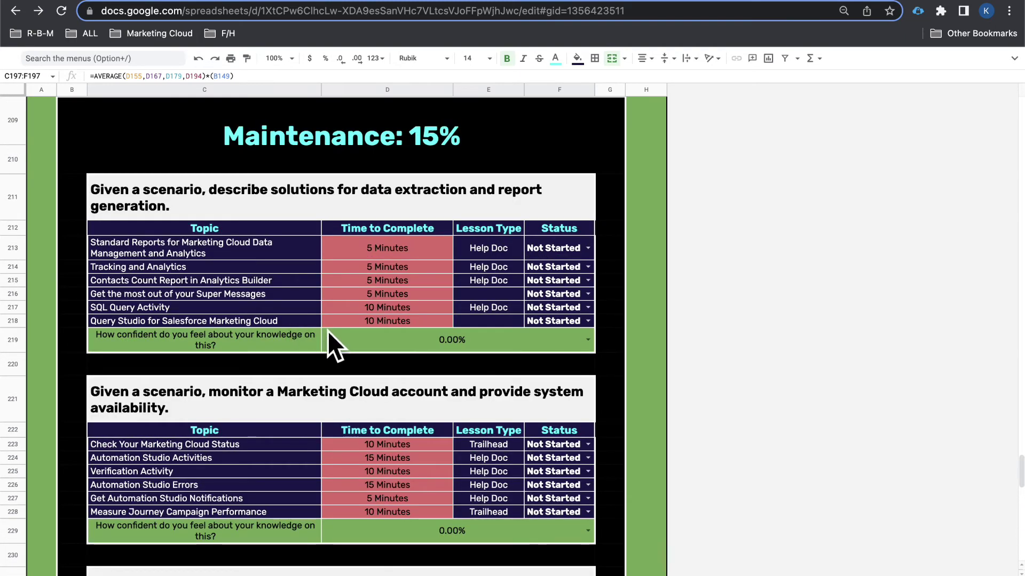
scroll(373, 328, down, 2)
click(459, 299)
click(459, 299)
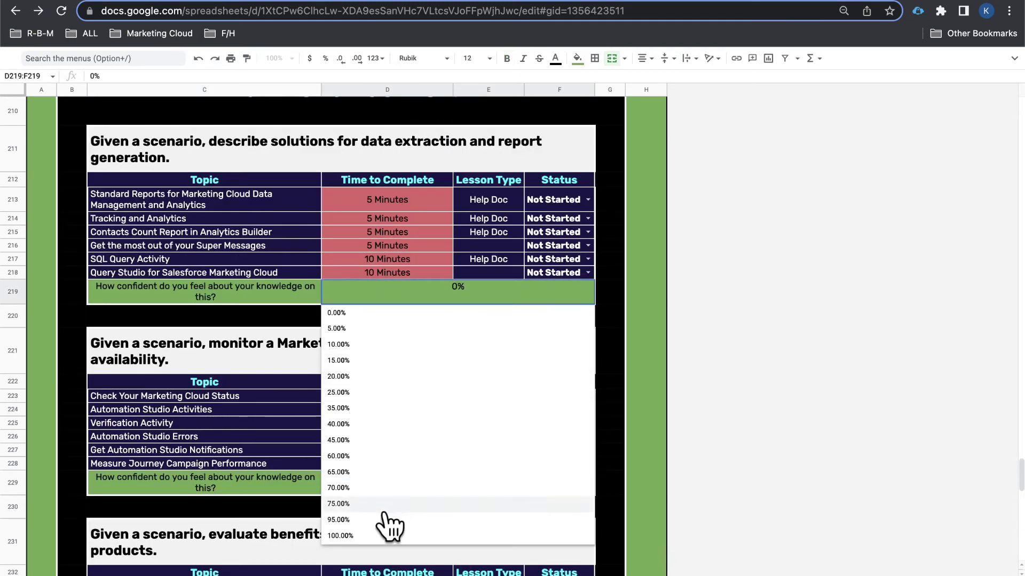
click(406, 521)
click(428, 494)
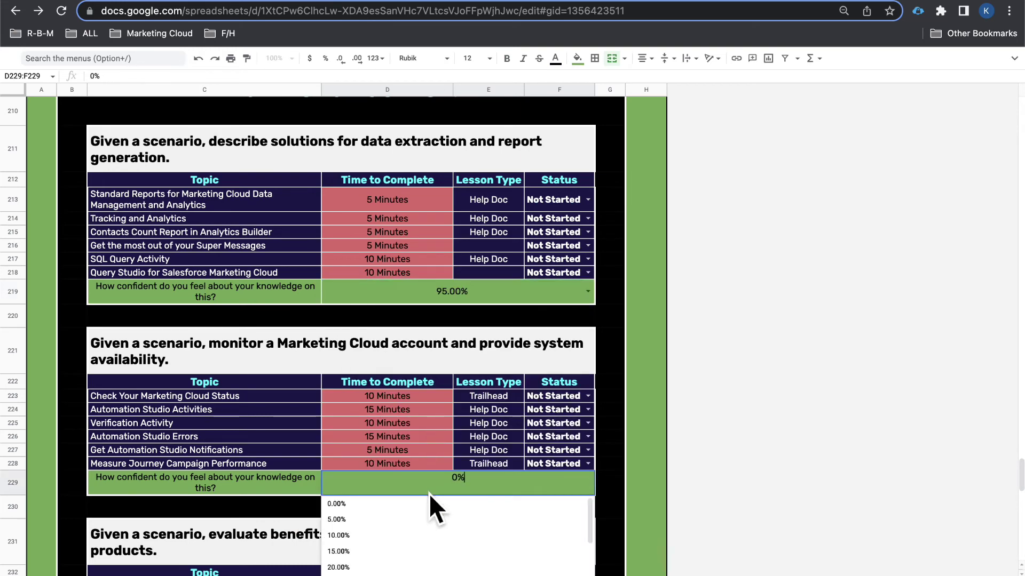
click(380, 565)
Set additional-products confidence in D236 to 100% and recheck the Trailhead outline
scroll(413, 462, down, 3)
scroll(414, 462, down, 3)
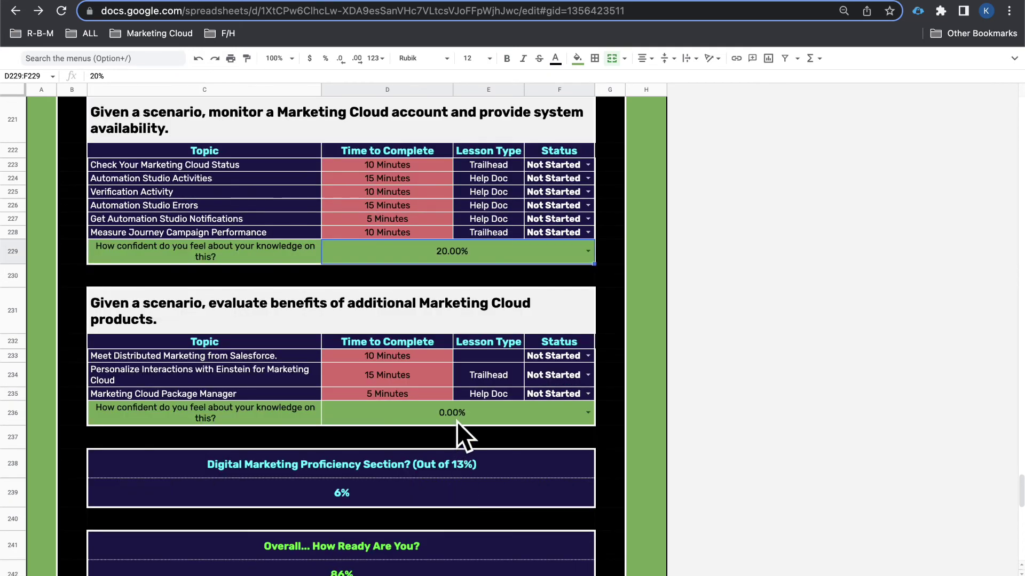
click(457, 422)
scroll(411, 542, down, 5)
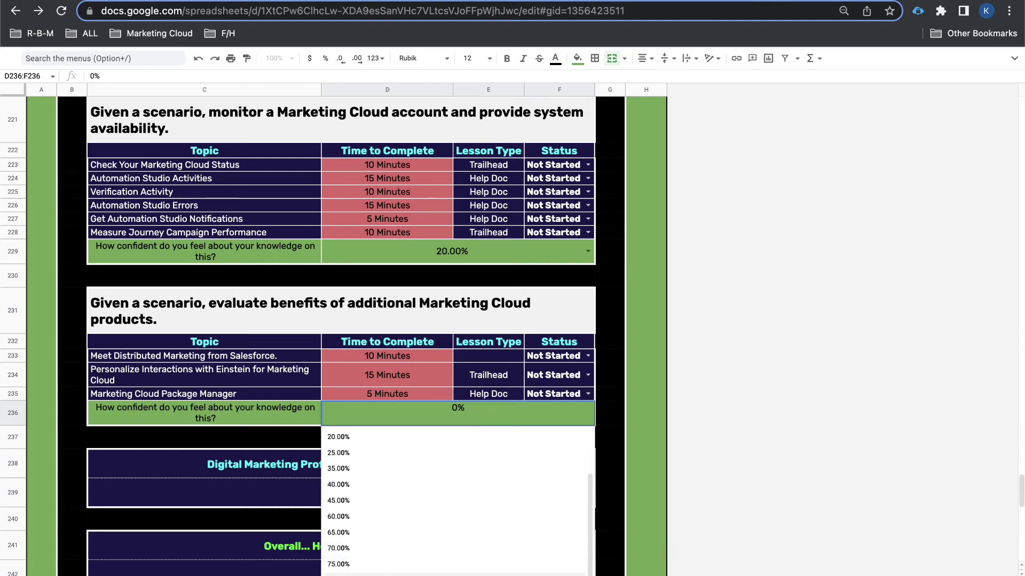
click(406, 567)
scroll(649, 452, down, 5)
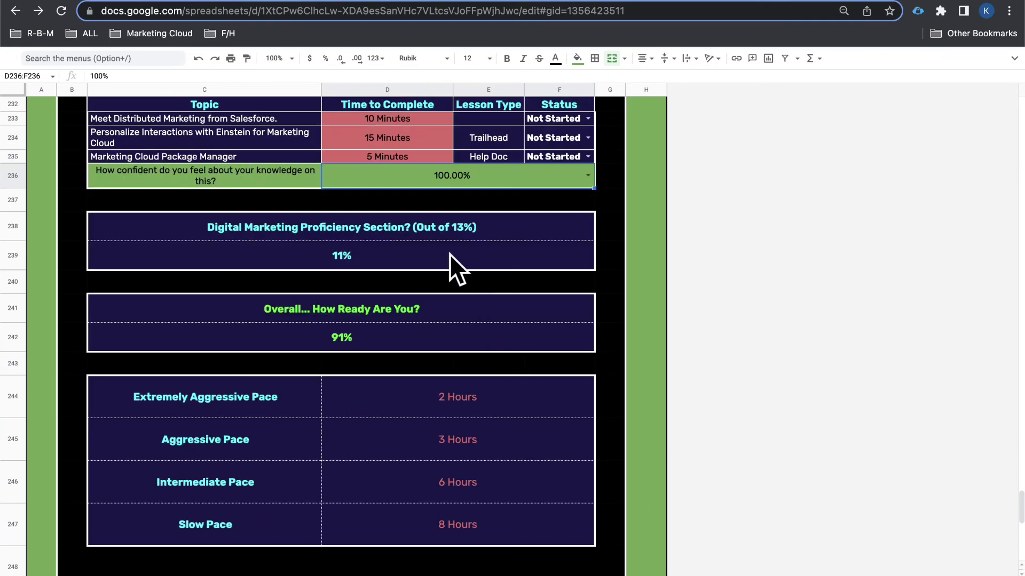
click(297, 5)
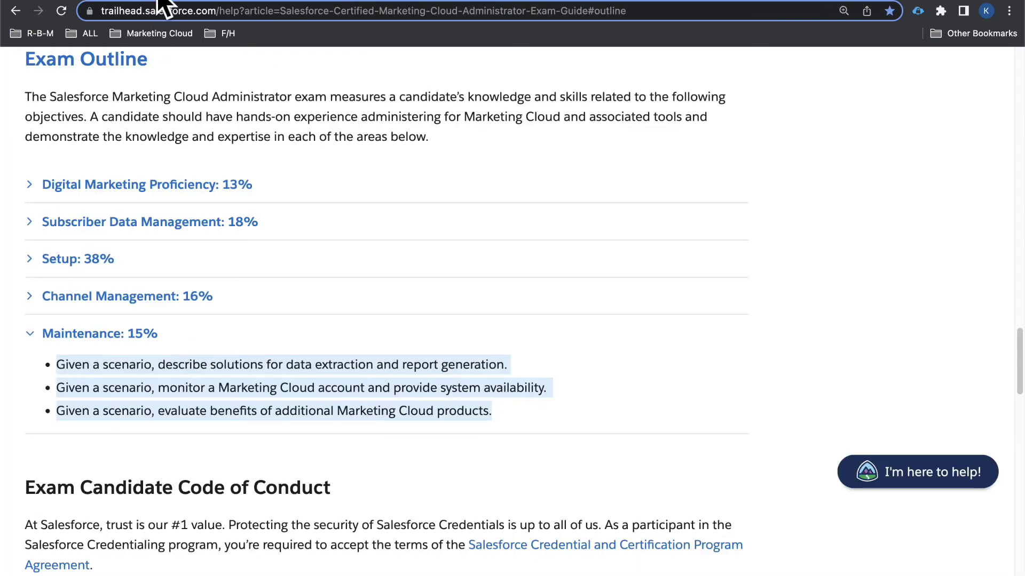
click(228, 5)
double_click(462, 235)
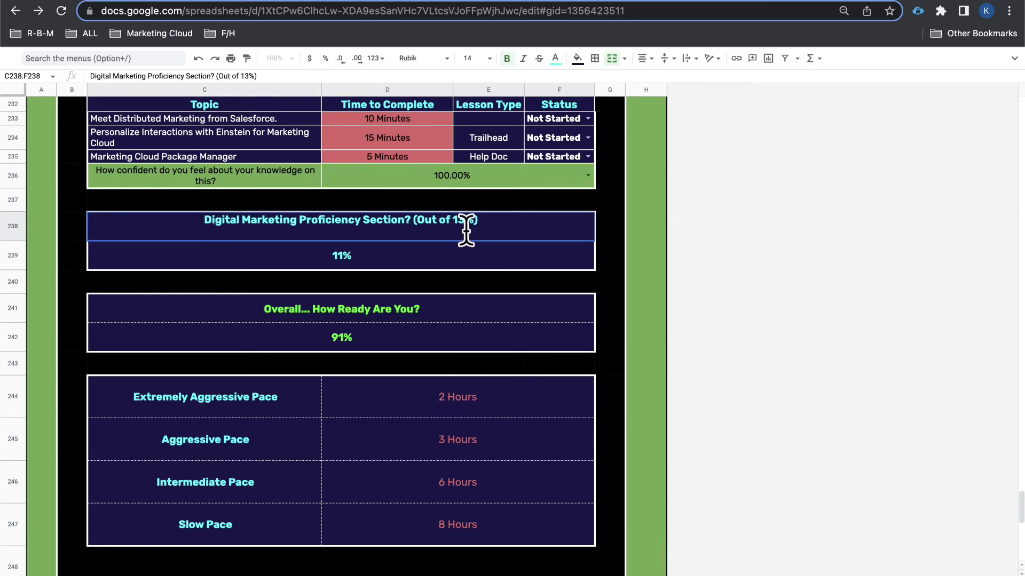
Replace 13 with 15 so the Maintenance subtotal label in C238 reads Out of 15%
key(BackSpace)
key(BackSpace)
text(15)
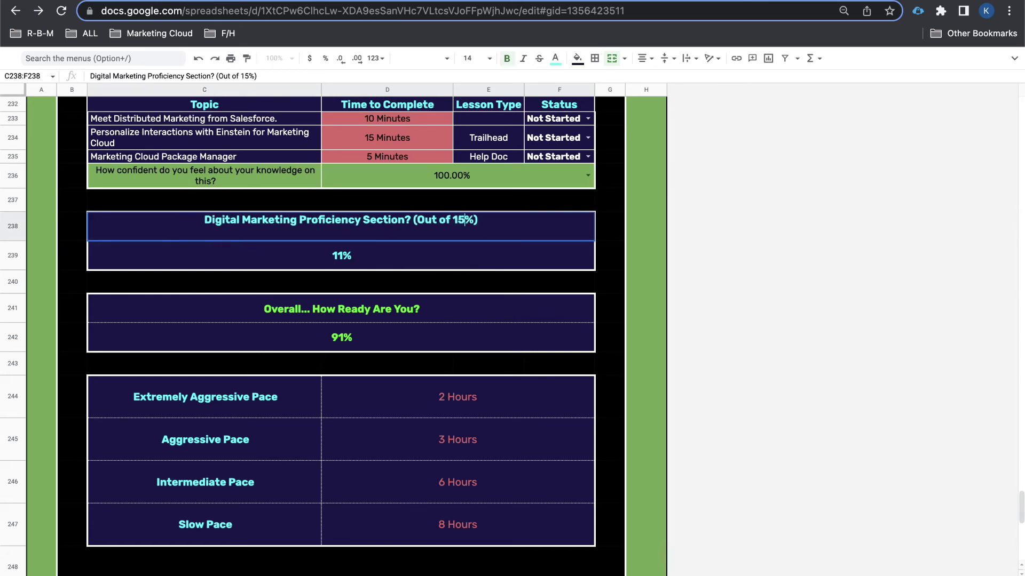
key(Return)
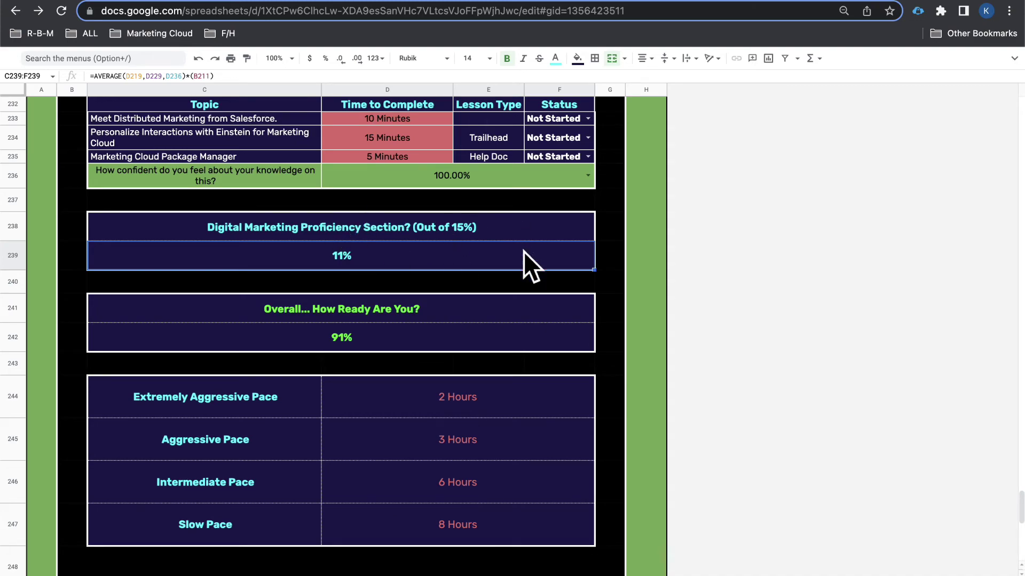
scroll(494, 275, up, 5)
scroll(488, 264, up, 7)
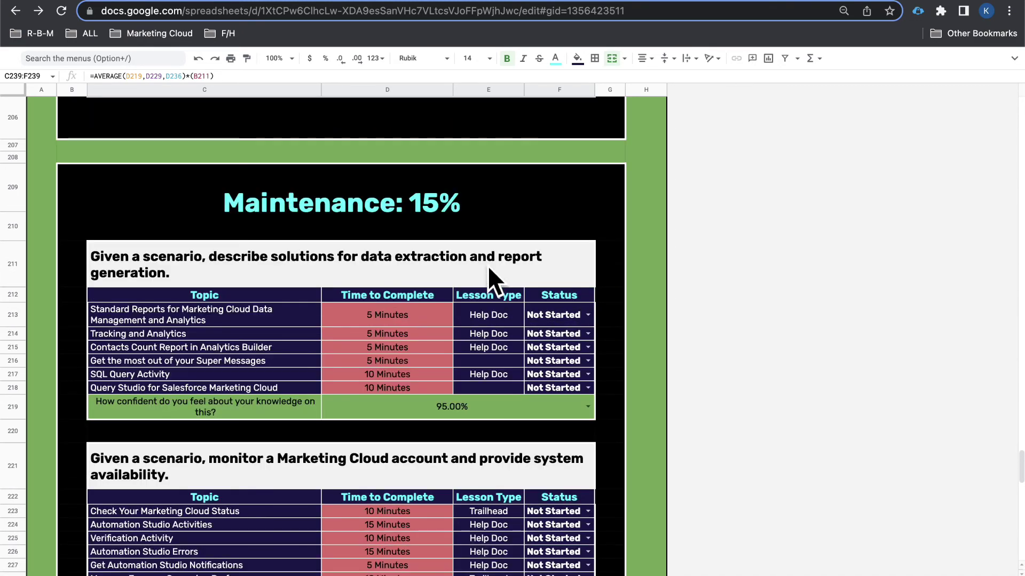
scroll(488, 264, down, 9)
scroll(467, 284, down, 2)
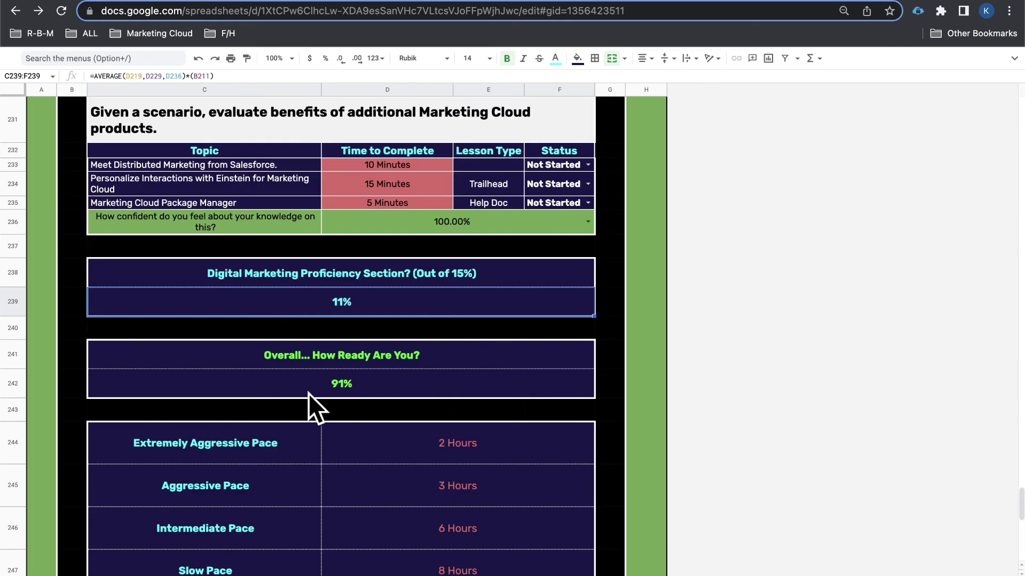